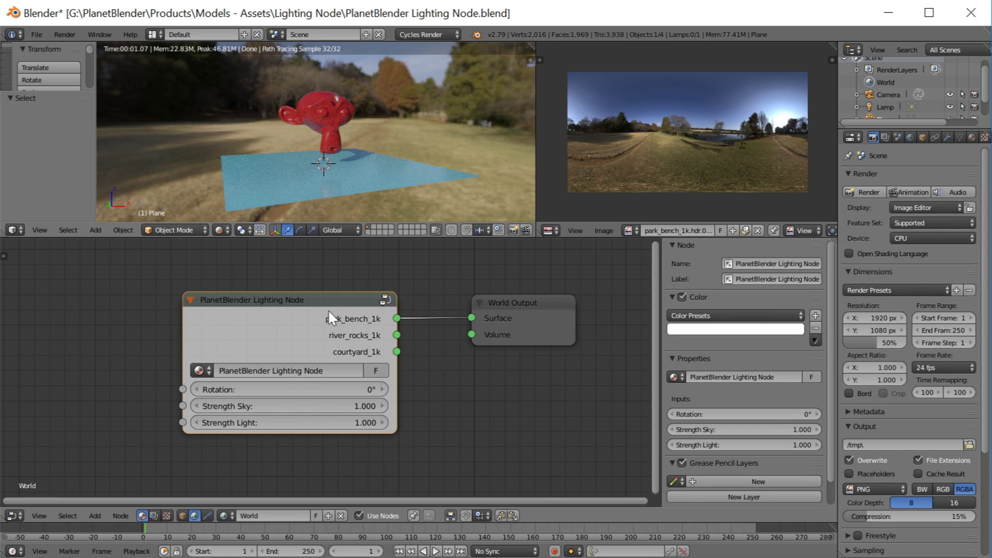
# Reposition the lighting node and feed World Output's Surface from river_rocks_1k, courtyard_1k and park_bench_1k in turn.
pyautogui.moveTo(300, 303); pyautogui.dragTo(296, 296)
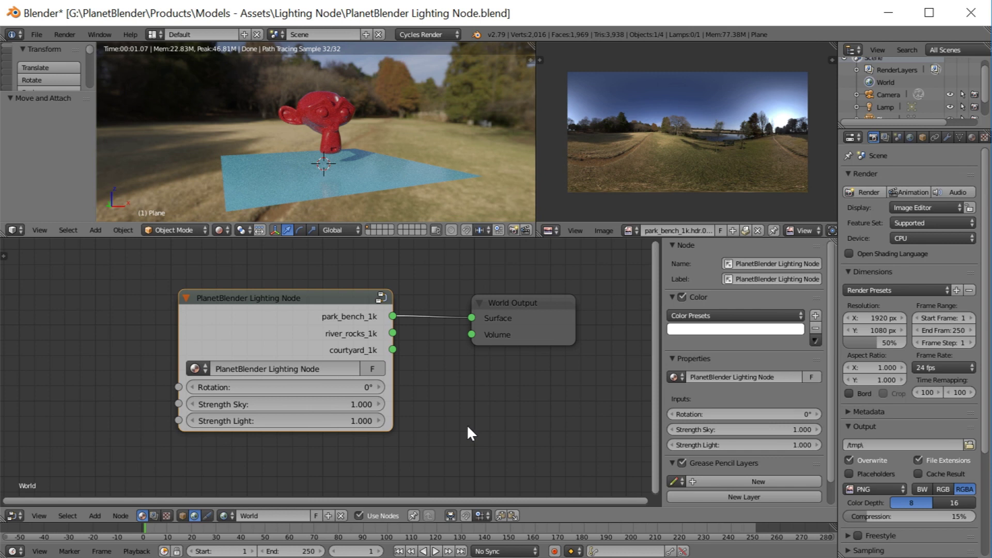
pyautogui.moveTo(393, 333); pyautogui.dragTo(471, 318)
pyautogui.moveTo(392, 350); pyautogui.dragTo(472, 317)
pyautogui.moveTo(394, 316); pyautogui.dragTo(471, 318)
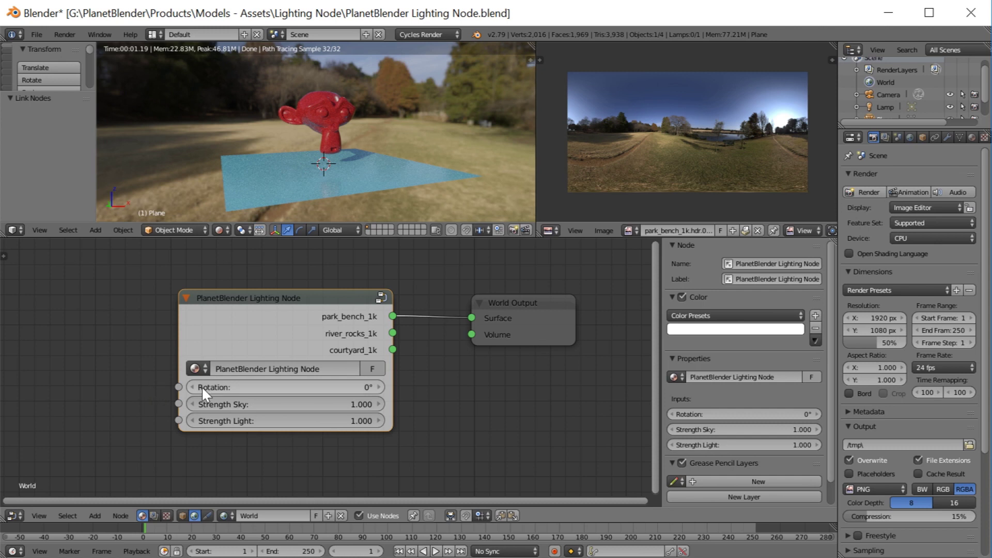
# Set the lighting node's Rotation to 17.2° and Strength Light to 14.7, and raise Strength Sky.
pyautogui.moveTo(201, 387); pyautogui.dragTo(272, 387)
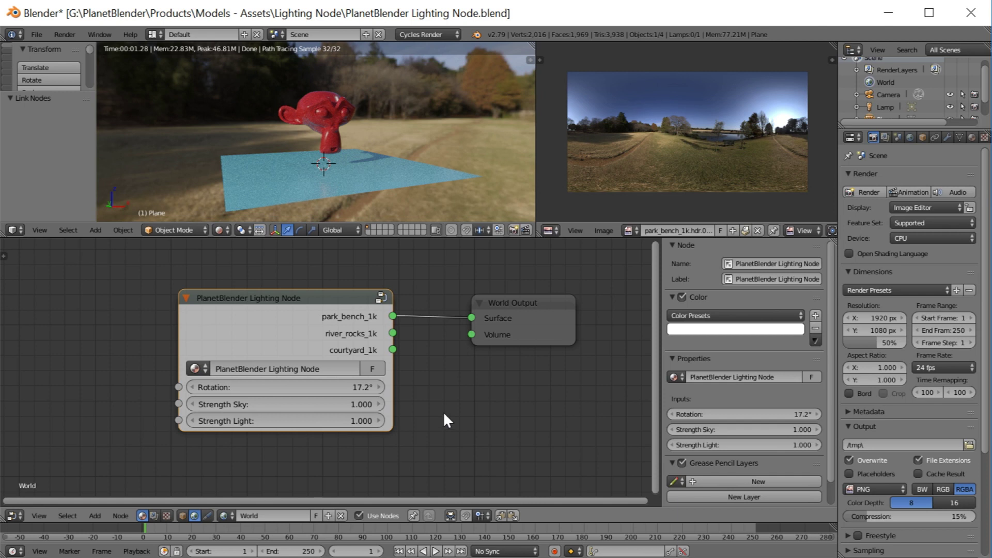
pyautogui.click(228, 419)
pyautogui.write('14.7')
pyautogui.press('Return')
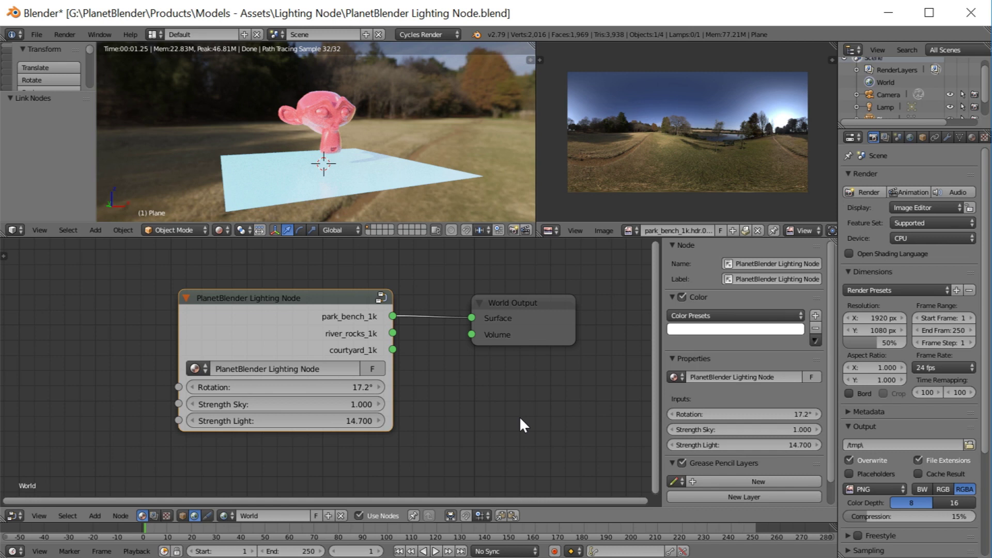
pyautogui.moveTo(237, 405); pyautogui.dragTo(449, 401)
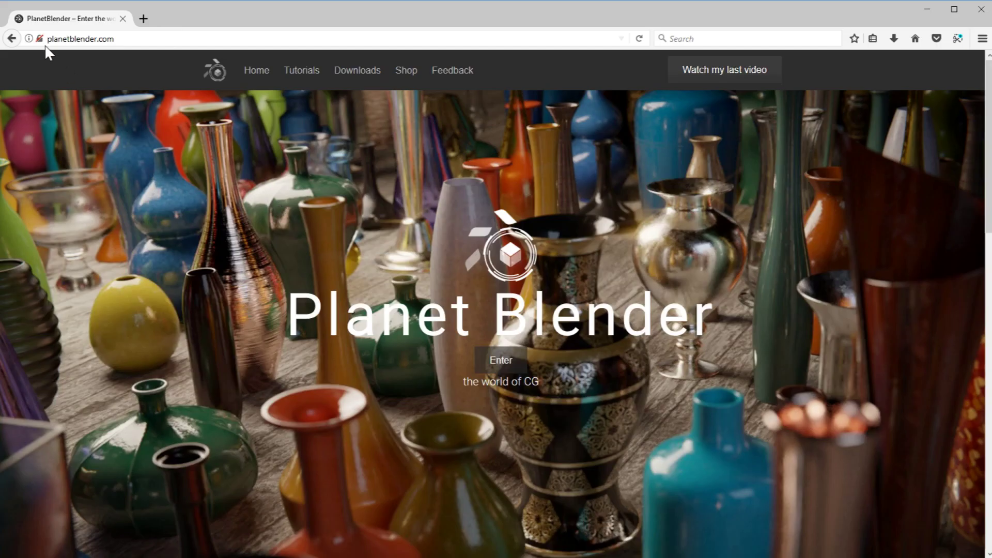
# Switch to the browser and open the free download offer on planetblender.com's Lighting Node page.
pyautogui.scroll(-5, 529, 227)
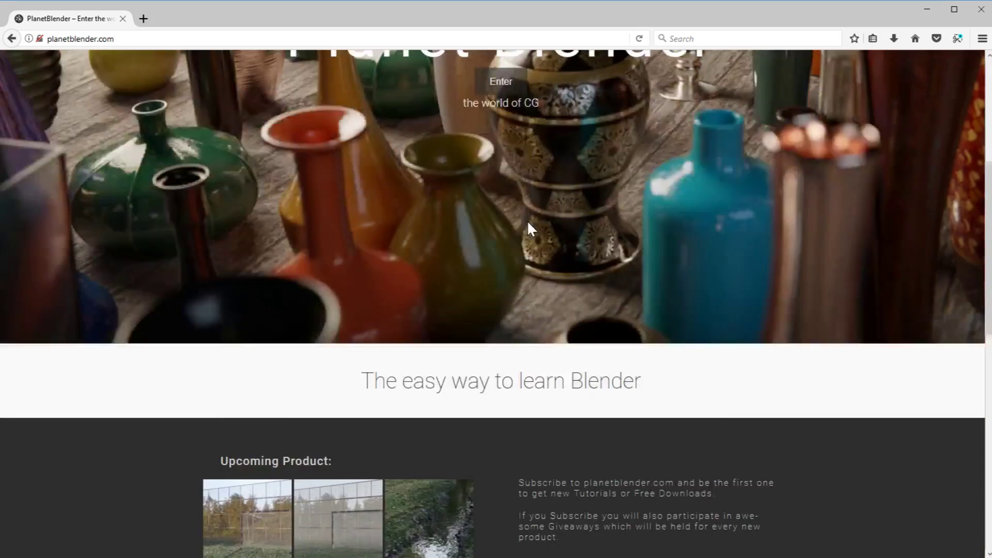
pyautogui.scroll(-10, 529, 222)
pyautogui.click(512, 468)
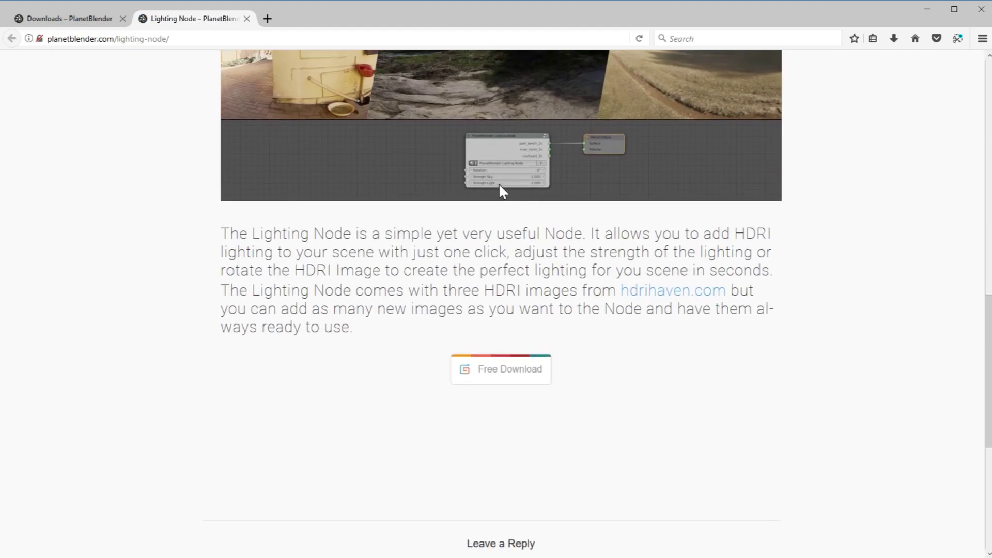
pyautogui.scroll(-1, 499, 185)
pyautogui.click(498, 362)
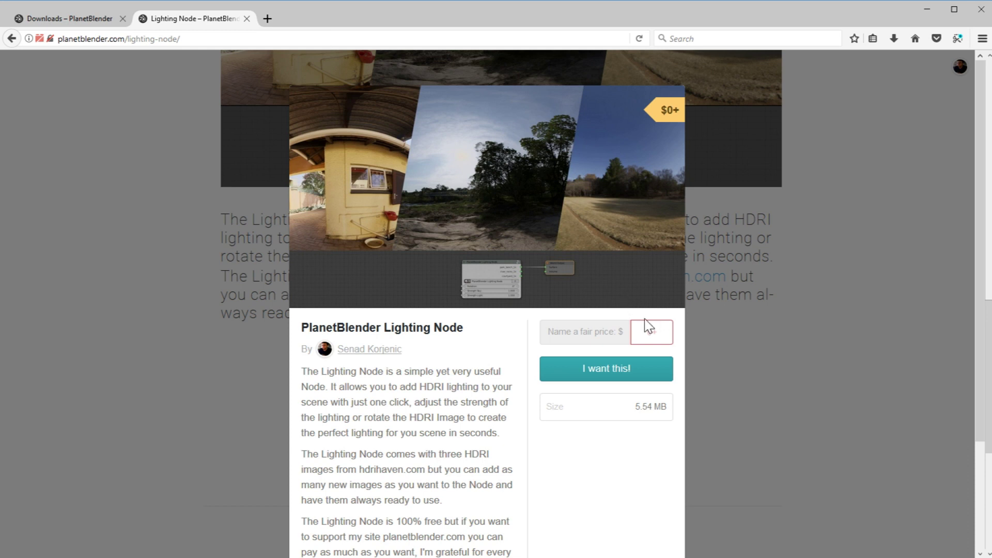
# Name a price of $0 for the PlanetBlender Lighting Node and request the product.
pyautogui.click(652, 332)
pyautogui.write('0')
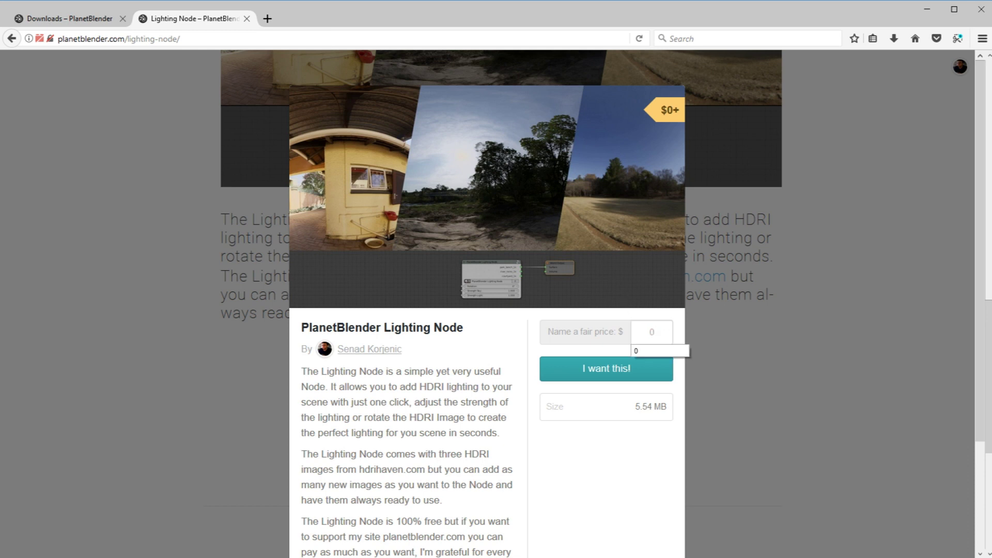
pyautogui.click(604, 369)
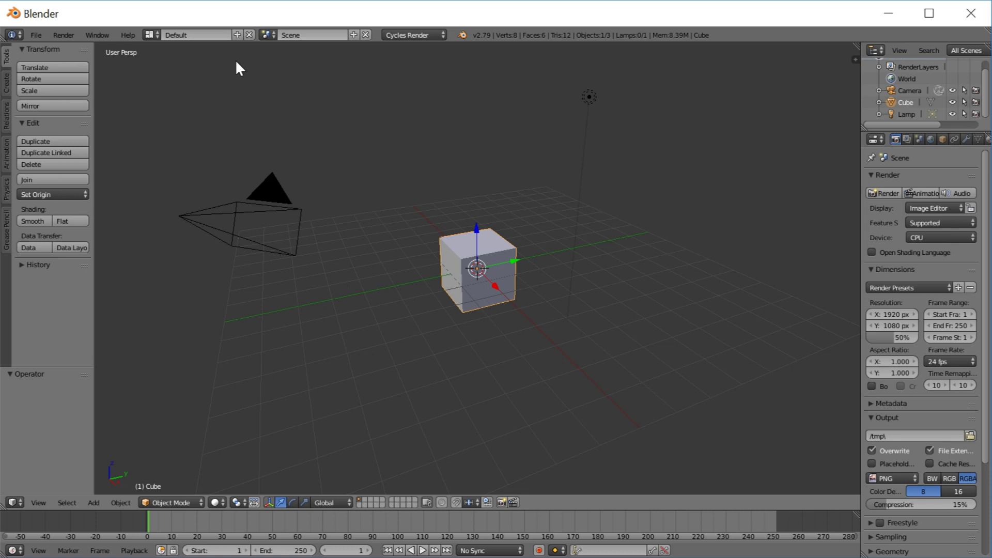
# Switch to Blender and append the PlanetBlender Lighting Node node tree from PlanetBlender Lighting Node.blend.
pyautogui.click(36, 34)
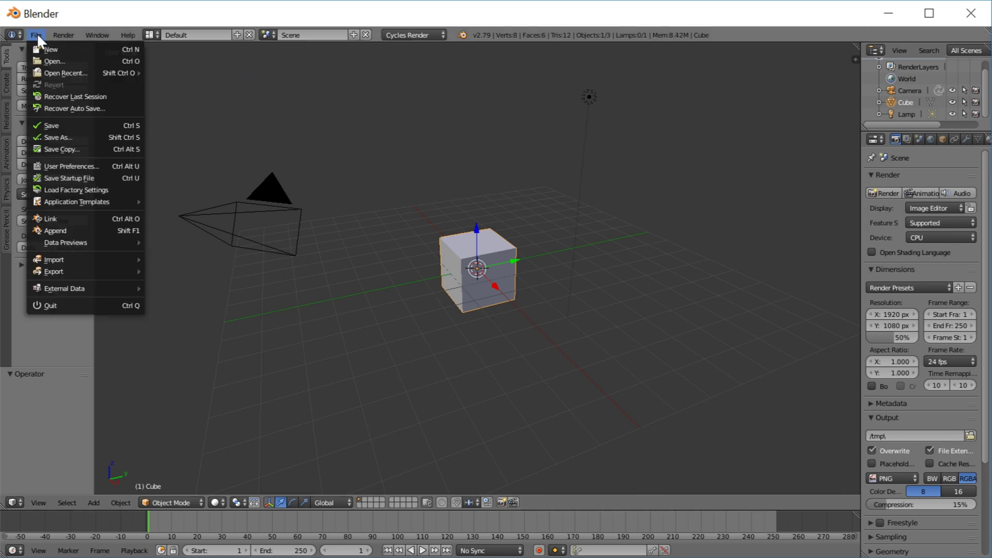
pyautogui.click(60, 229)
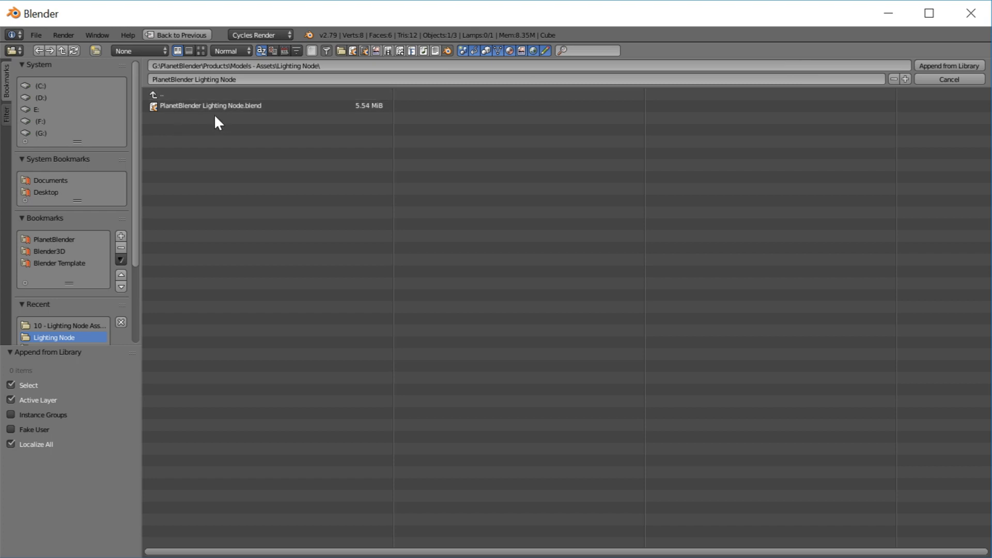
pyautogui.doubleClick(181, 105)
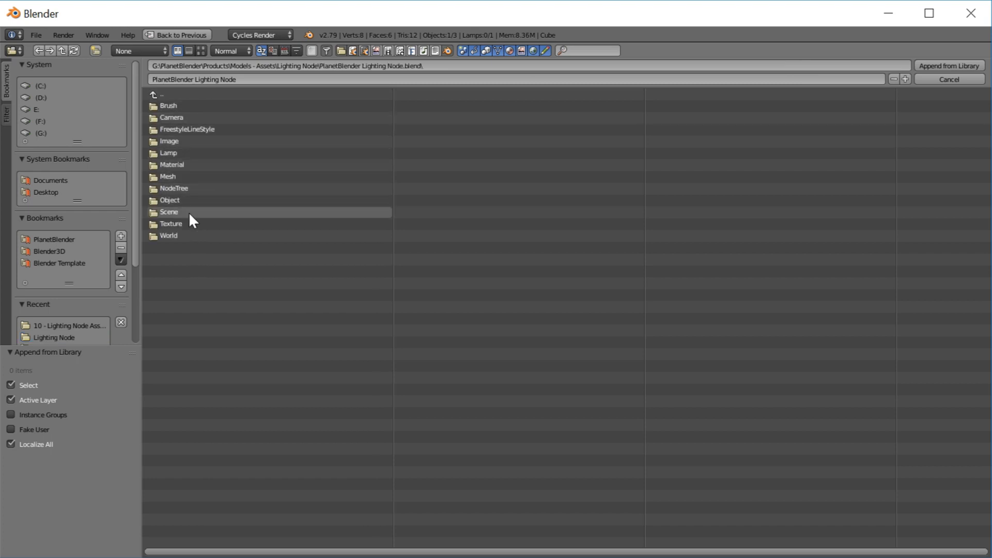
pyautogui.click(175, 190)
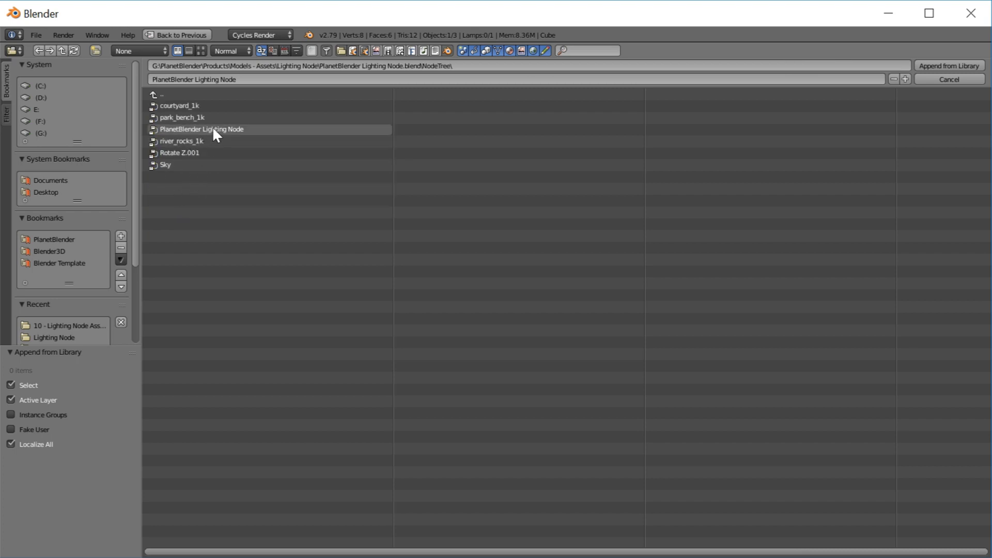
pyautogui.click(231, 129)
pyautogui.click(948, 66)
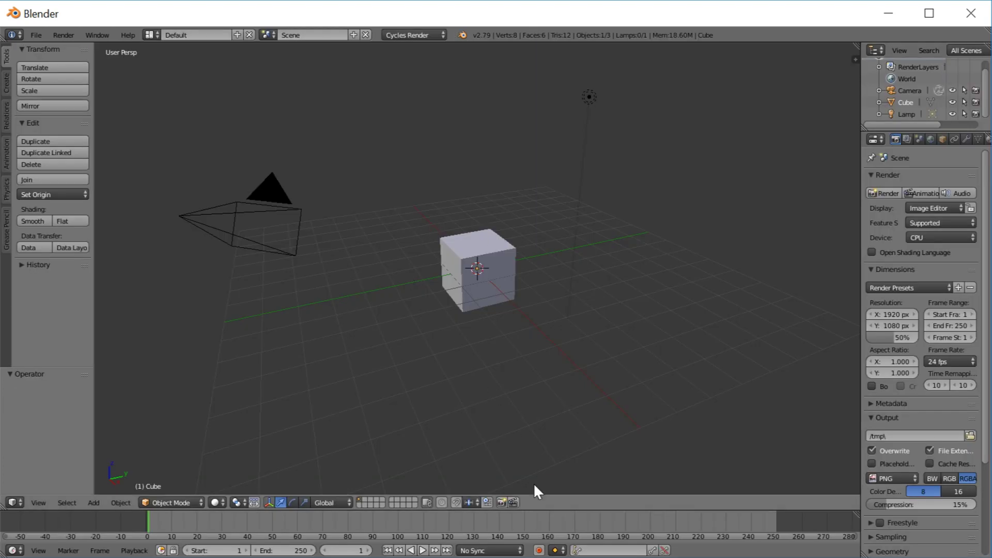
# Enlarge the timeline area, turn it into a Node Editor showing the World shader, and enable Use Nodes.
pyautogui.moveTo(539, 510); pyautogui.dragTo(491, 259)
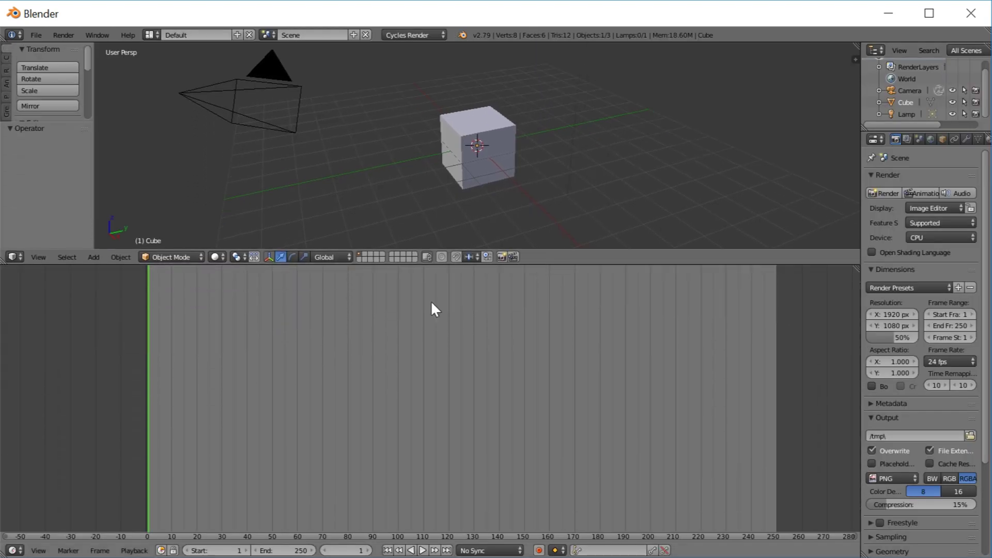
pyautogui.click(14, 551)
pyautogui.click(40, 420)
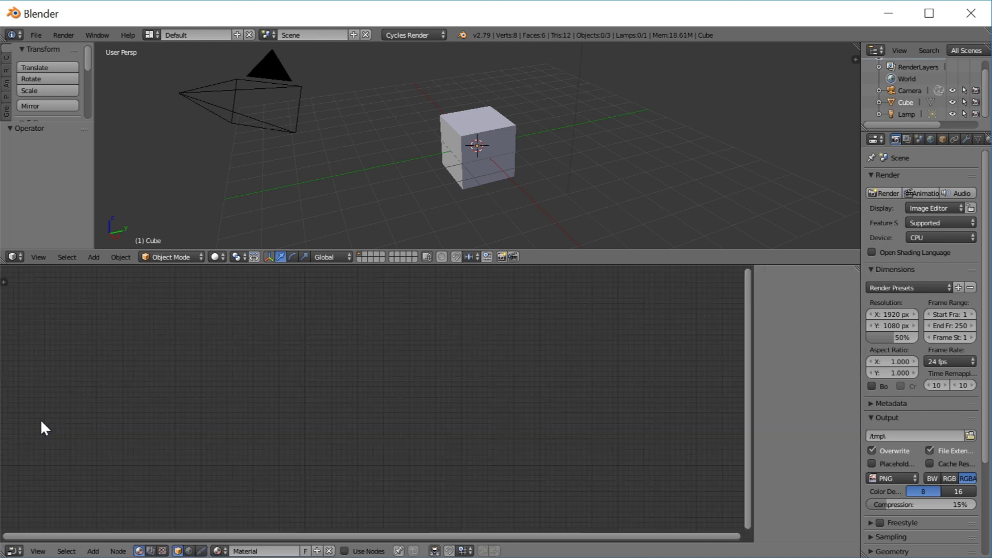
pyautogui.click(189, 551)
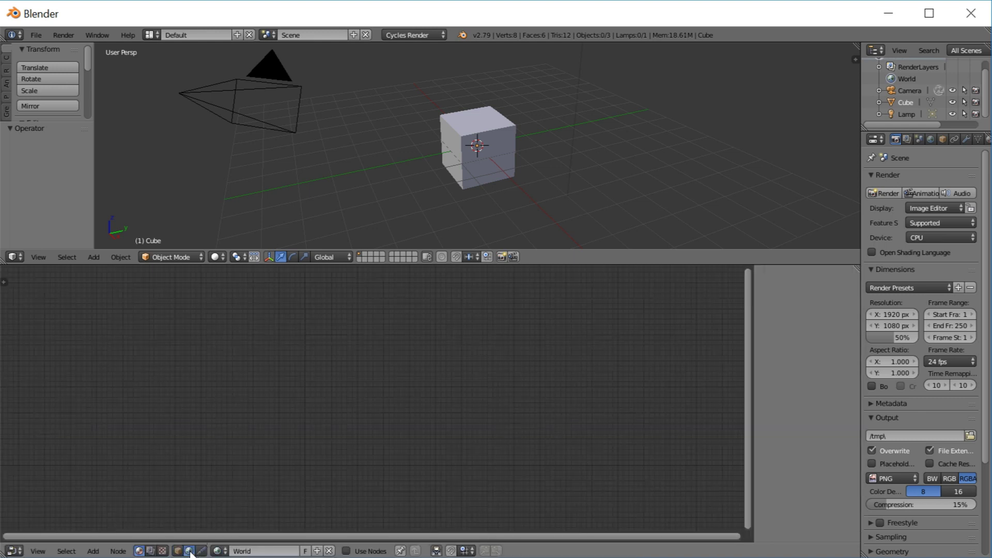
pyautogui.click(347, 551)
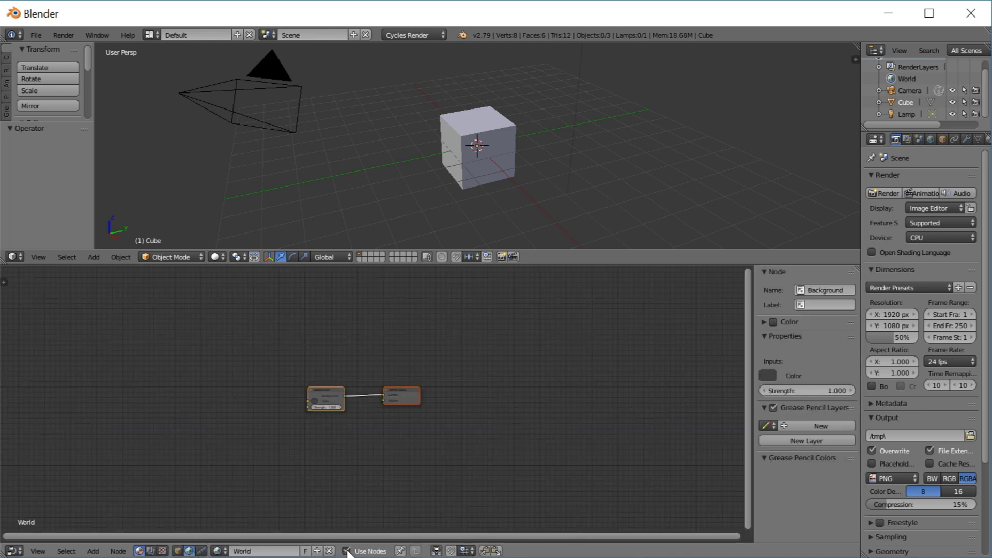
# Delete the Background node from the World node tree.
pyautogui.scroll(3, 327, 429)
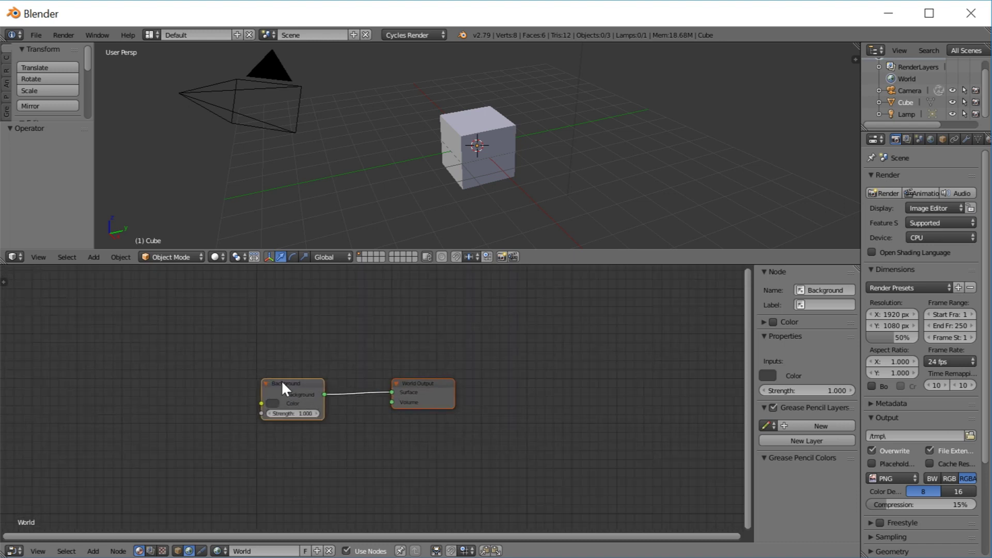
pyautogui.moveTo(281, 380); pyautogui.dragTo(252, 365)
pyautogui.press('x')
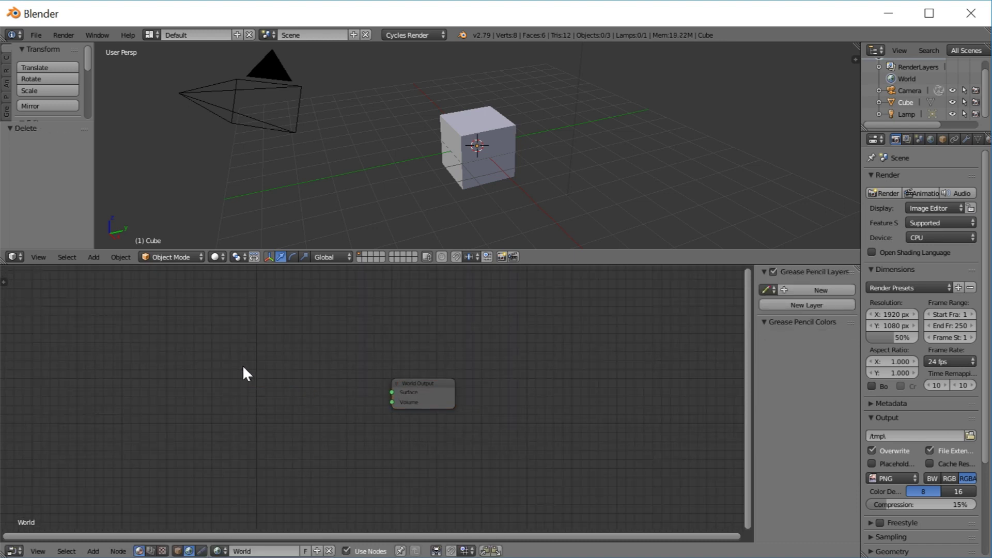
# Add the PlanetBlender Lighting Node group beside World Output and link its courtyard_1k output to Surface.
pyautogui.hotkey('shift', 'a')
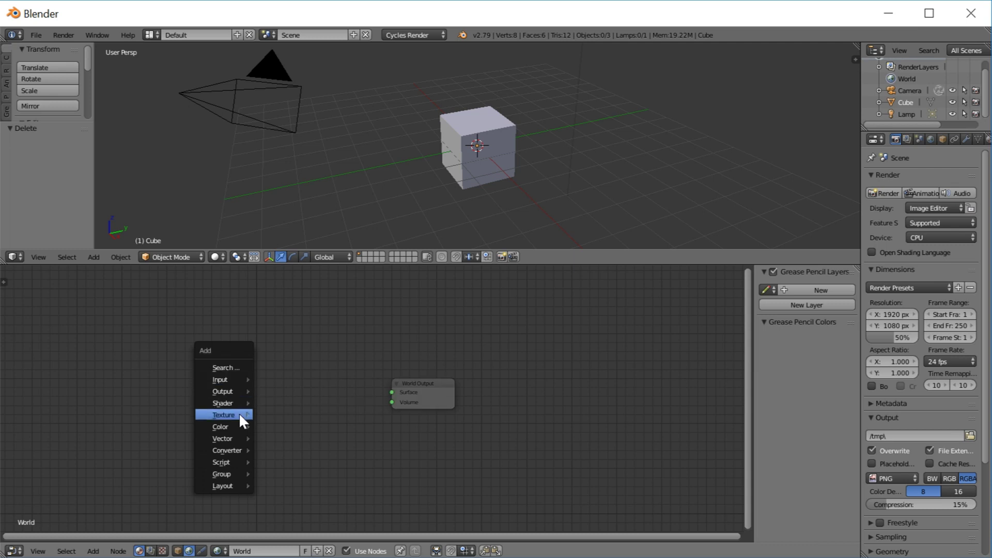
pyautogui.moveTo(231, 472)
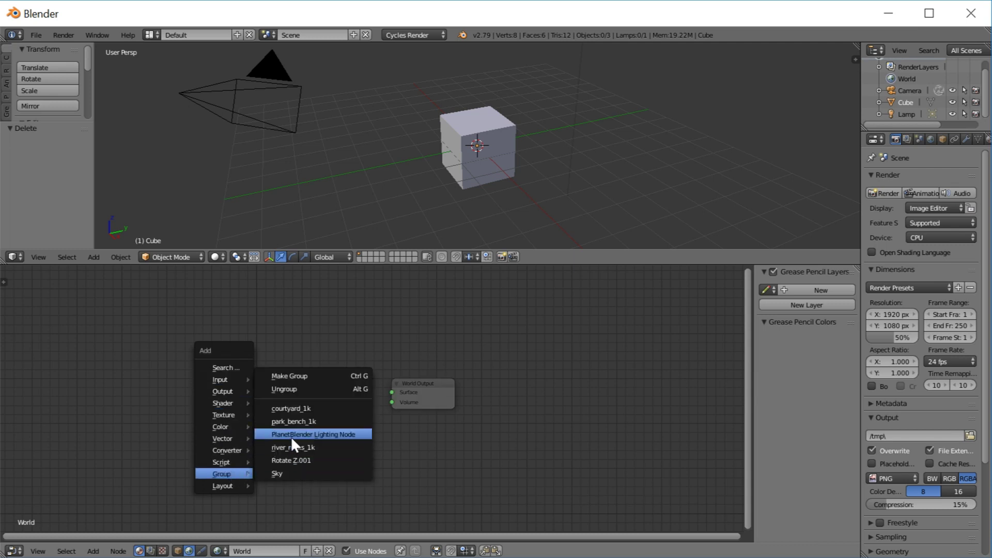
pyautogui.click(318, 436)
pyautogui.click(217, 349)
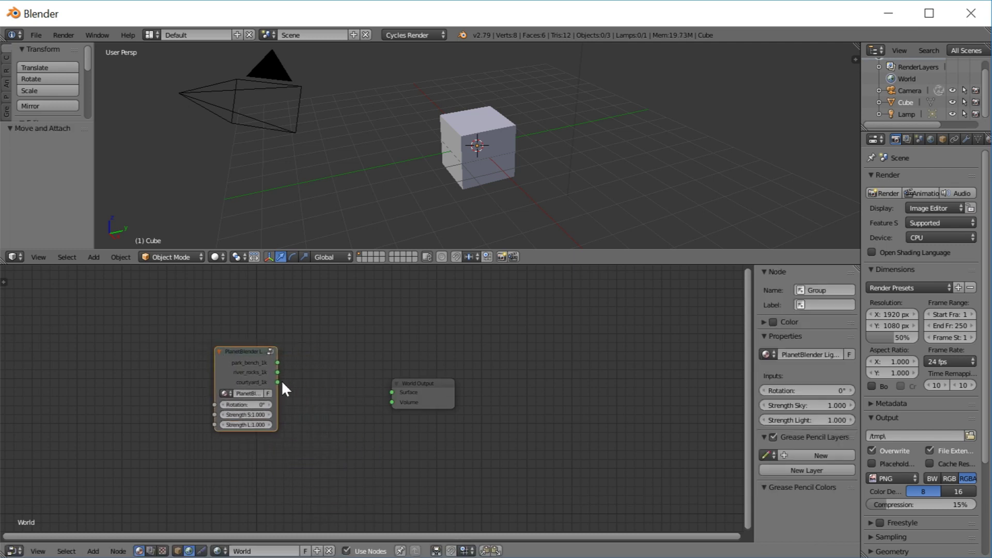
pyautogui.moveTo(277, 387); pyautogui.dragTo(393, 392)
pyautogui.moveTo(299, 350); pyautogui.dragTo(306, 381)
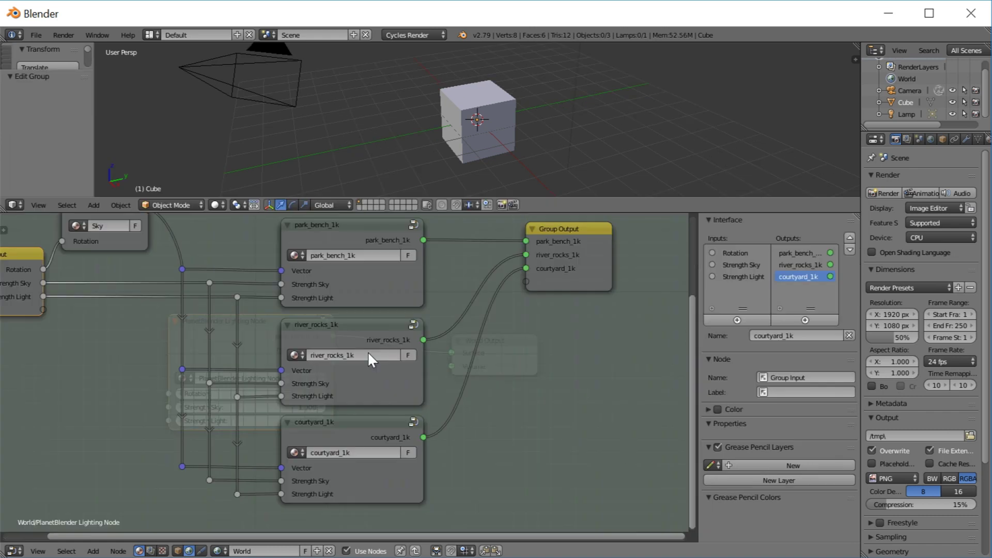
# Inside the lighting node group, duplicate the courtyard_1k node with its three input reroutes and place the copy directly below.
pyautogui.scroll(-2, 482, 324)
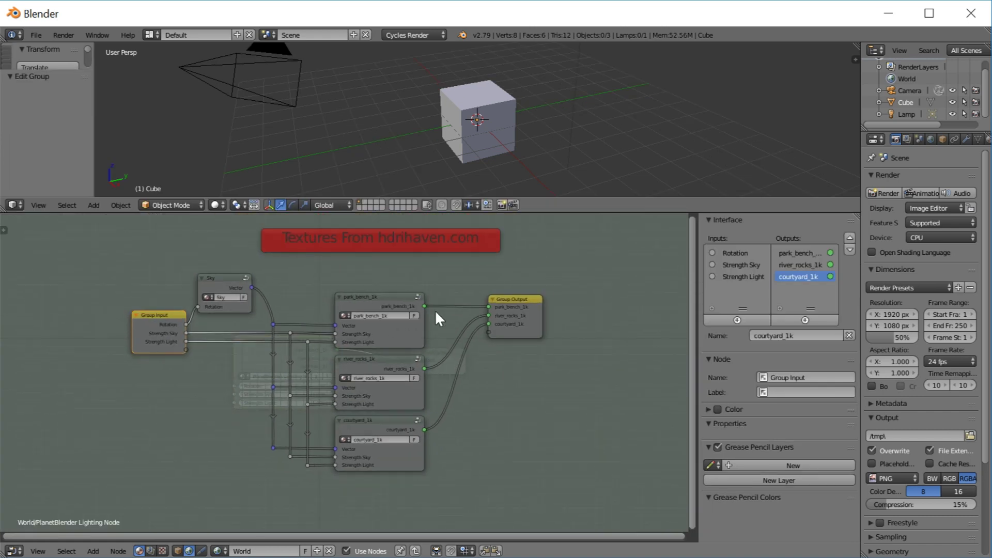
pyautogui.click(386, 305)
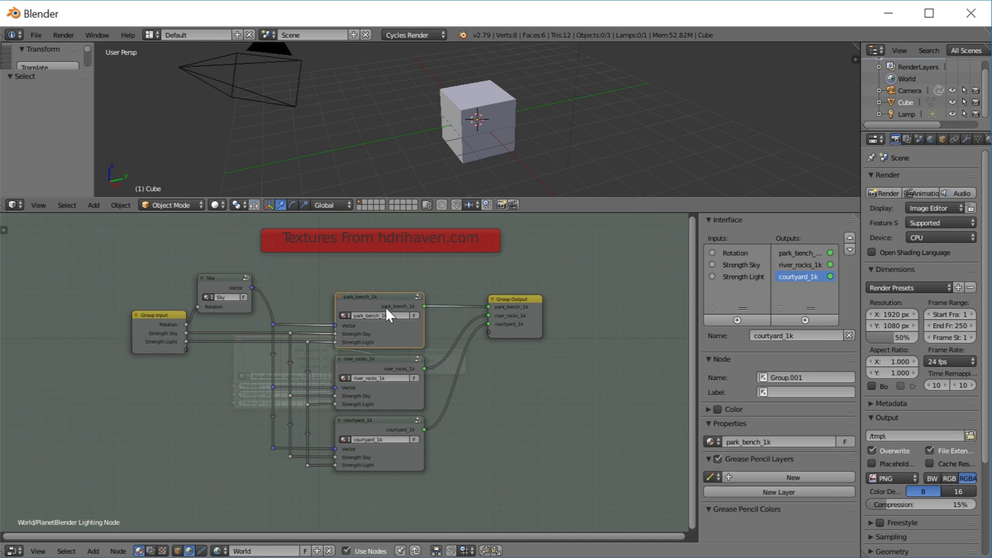
pyautogui.click(387, 363)
pyautogui.click(385, 423)
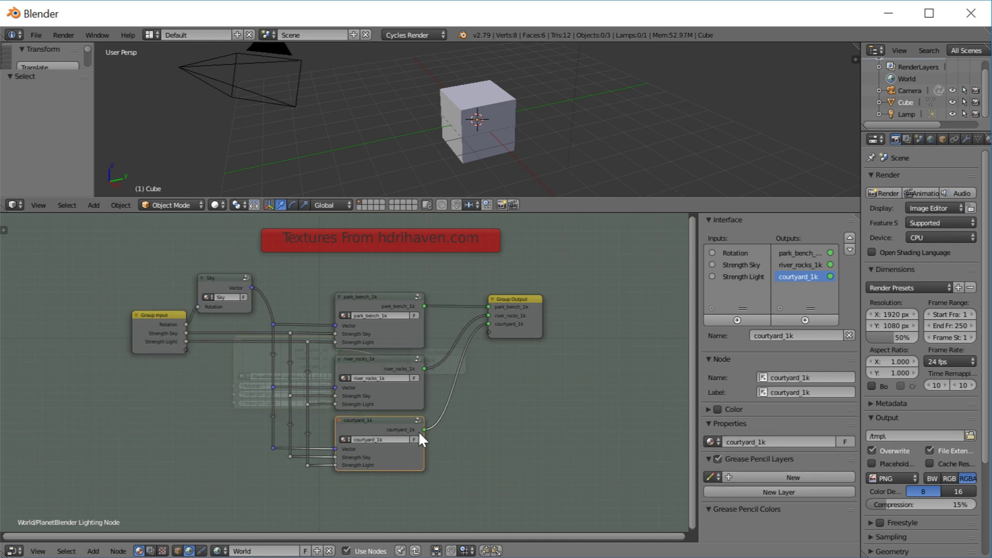
pyautogui.scroll(-2, 462, 401)
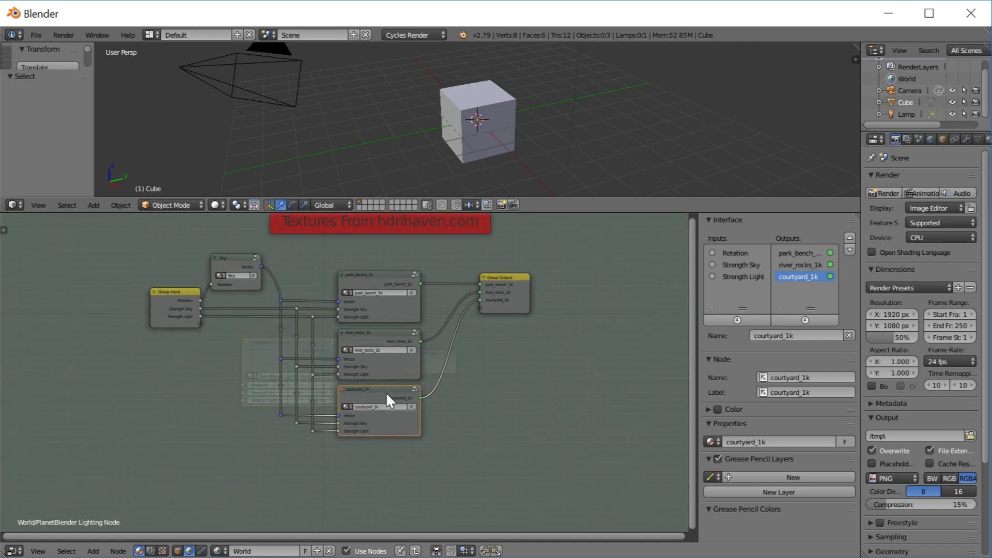
pyautogui.keyDown('shift'); pyautogui.click(297, 423); pyautogui.keyUp('shift')
pyautogui.keyDown('shift'); pyautogui.click(281, 414); pyautogui.keyUp('shift')
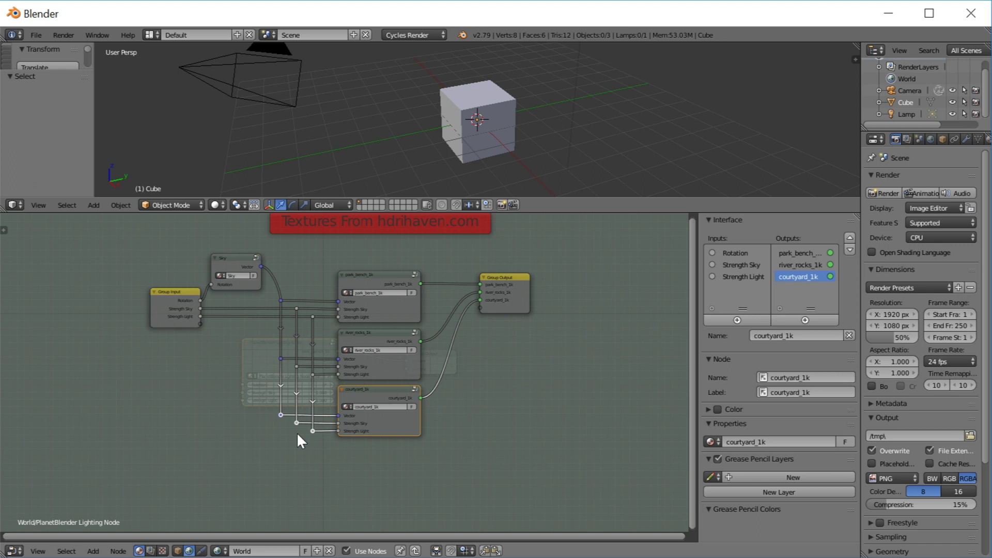
pyautogui.hotkey('shift', 'd')
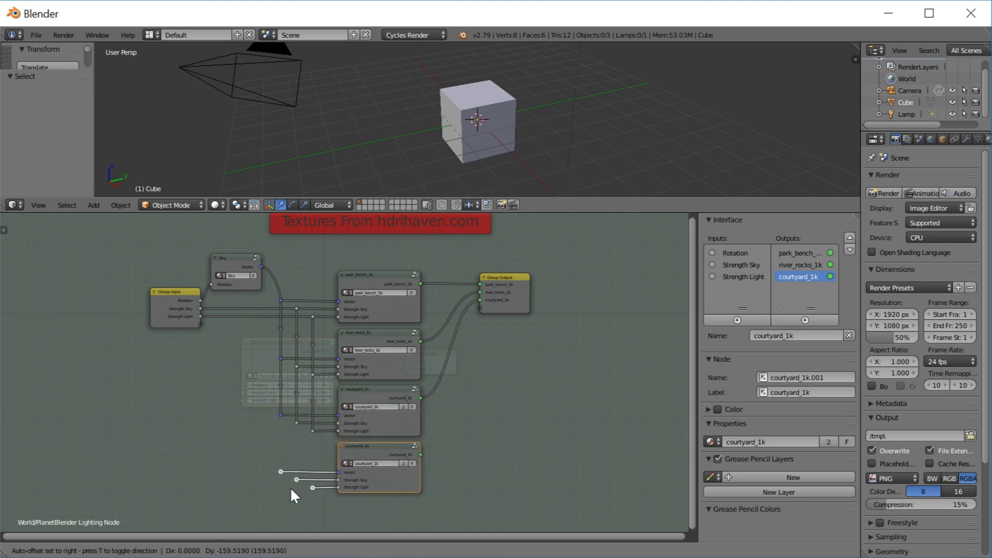
pyautogui.click(291, 488)
# Link the original courtyard_1k reroutes to the copied ones for Vector, Strength Sky and Strength Light.
pyautogui.moveTo(281, 415); pyautogui.dragTo(296, 438)
pyautogui.moveTo(296, 479); pyautogui.dragTo(296, 479)
pyautogui.moveTo(312, 430); pyautogui.dragTo(313, 487)
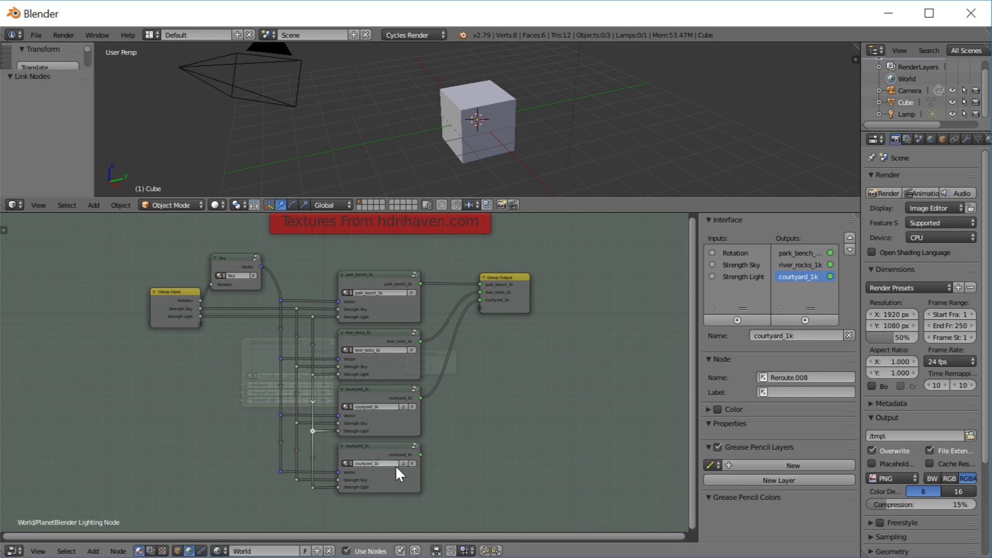
# Inspect the properties of the duplicated courtyard_1k node and of the original above it.
pyautogui.scroll(2, 455, 424)
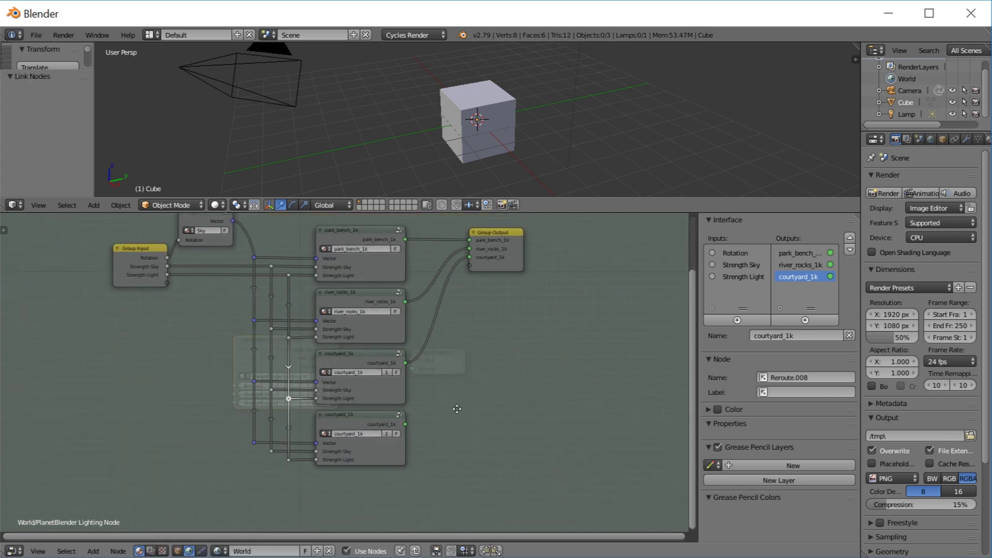
pyautogui.click(346, 410)
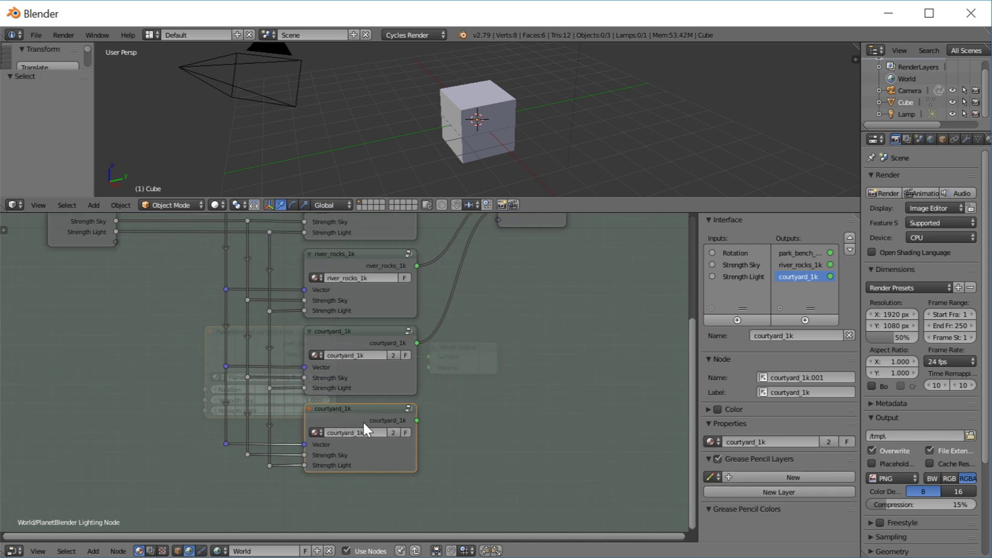
pyautogui.click(353, 344)
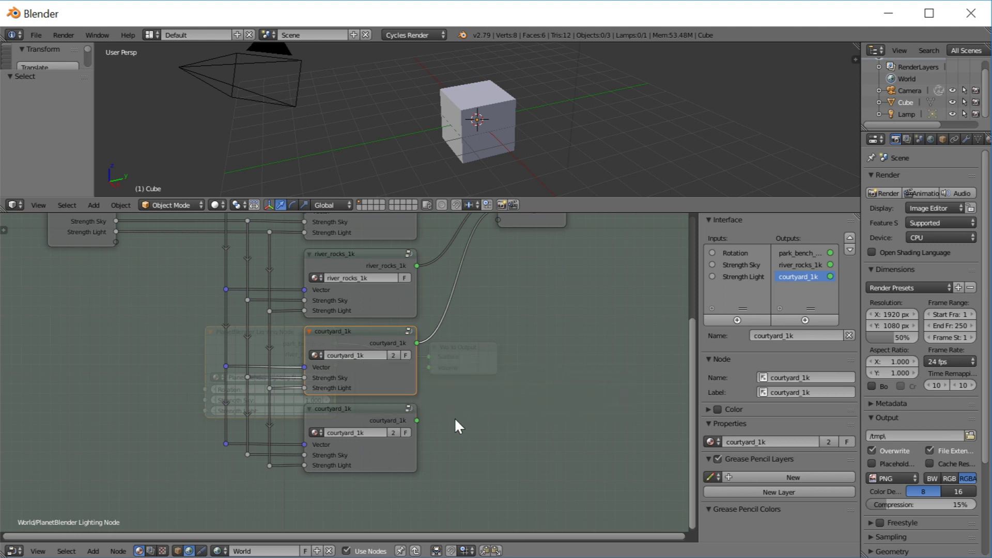
# Make the lower courtyard_1k node a single-user copy of its node group and open that copy for editing.
pyautogui.click(392, 433)
pyautogui.click(373, 419)
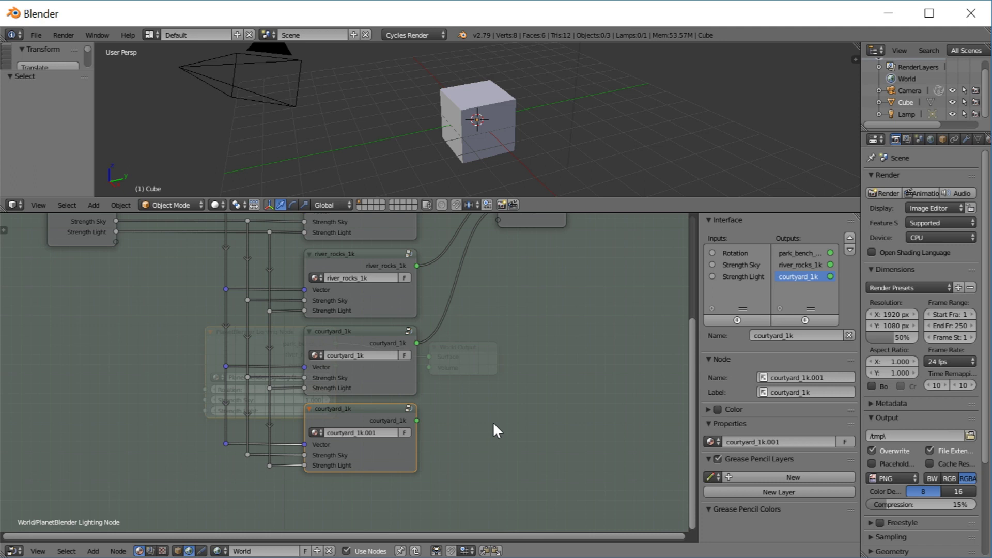
pyautogui.press('Tab')
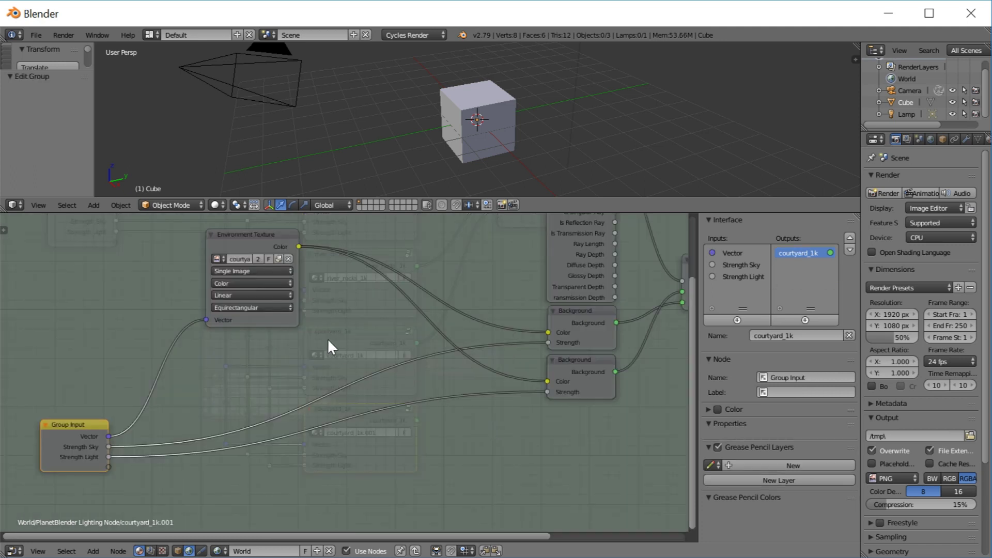
# Replace the Environment Texture's image in the copied group with river_rocks_1k.hdr.
pyautogui.click(240, 234)
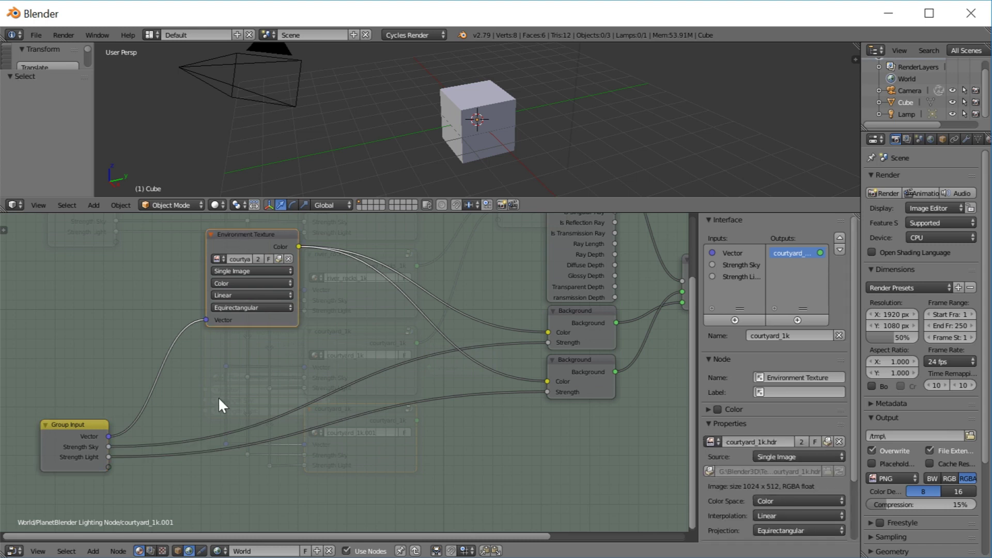
pyautogui.moveTo(351, 331); pyautogui.dragTo(348, 353, button='middle')
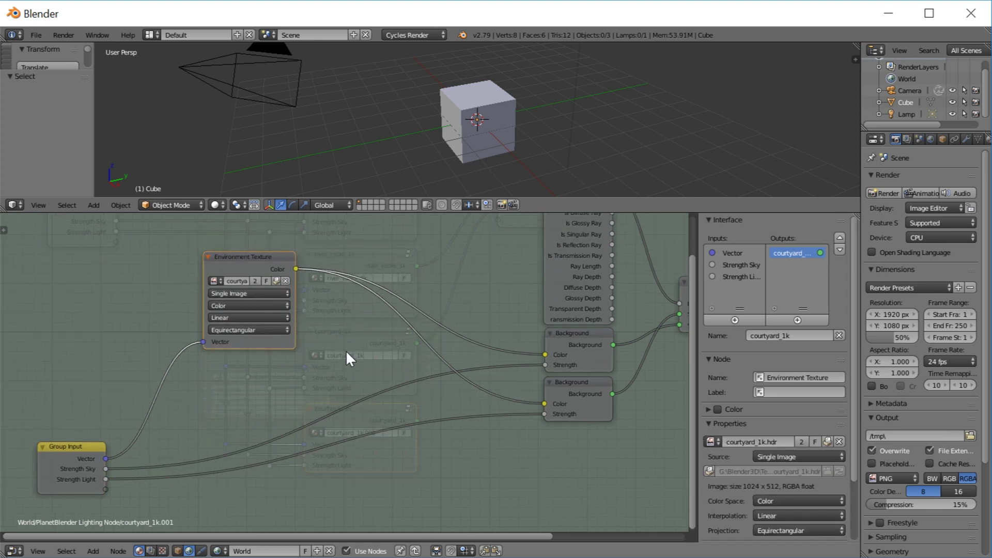
pyautogui.click(285, 279)
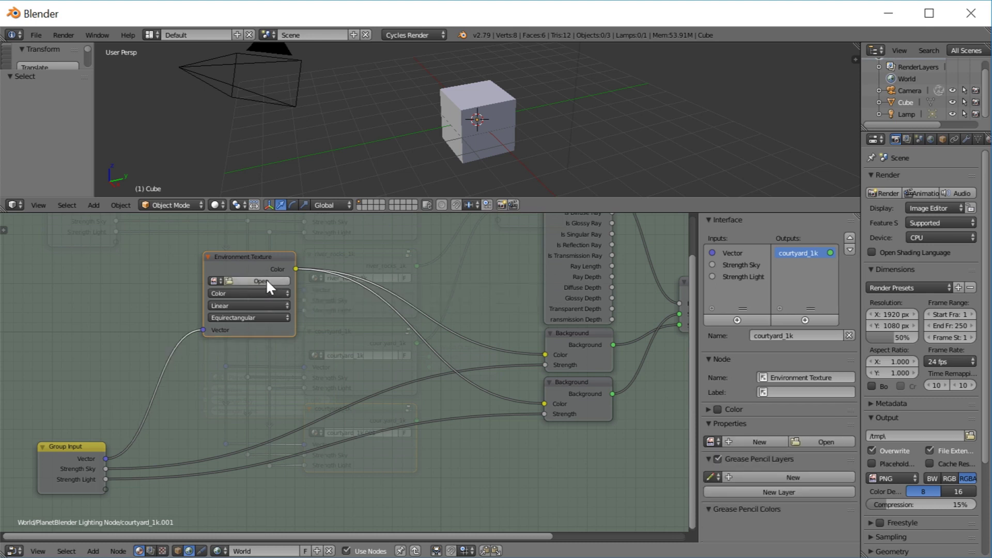
pyautogui.click(266, 279)
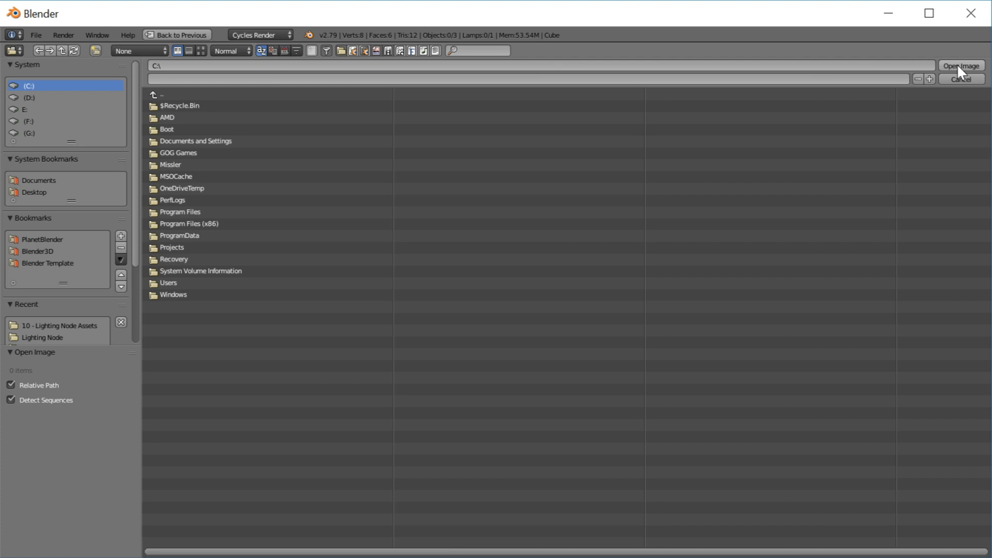
pyautogui.click(955, 78)
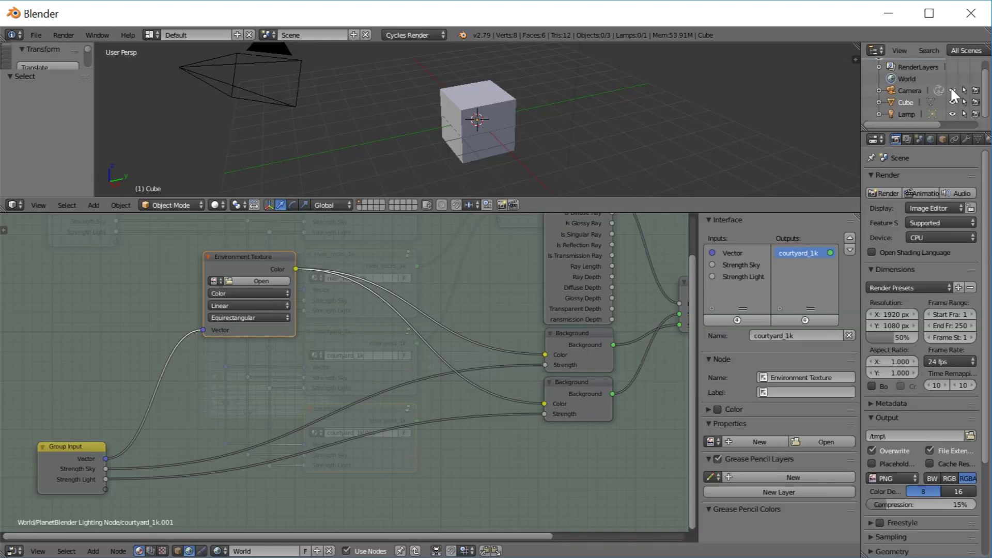
pyautogui.click(219, 281)
pyautogui.click(249, 317)
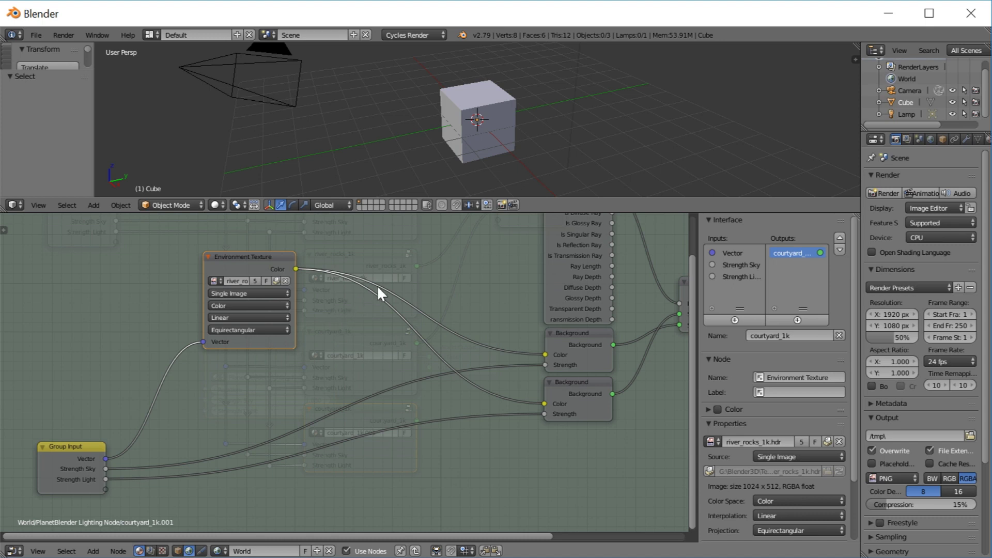
# Rename the copied group's courtyard_1k output to New Image and return to the PlanetBlender Lighting Node group.
pyautogui.scroll(-2, 439, 276)
pyautogui.moveTo(443, 277); pyautogui.dragTo(329, 280, button='middle')
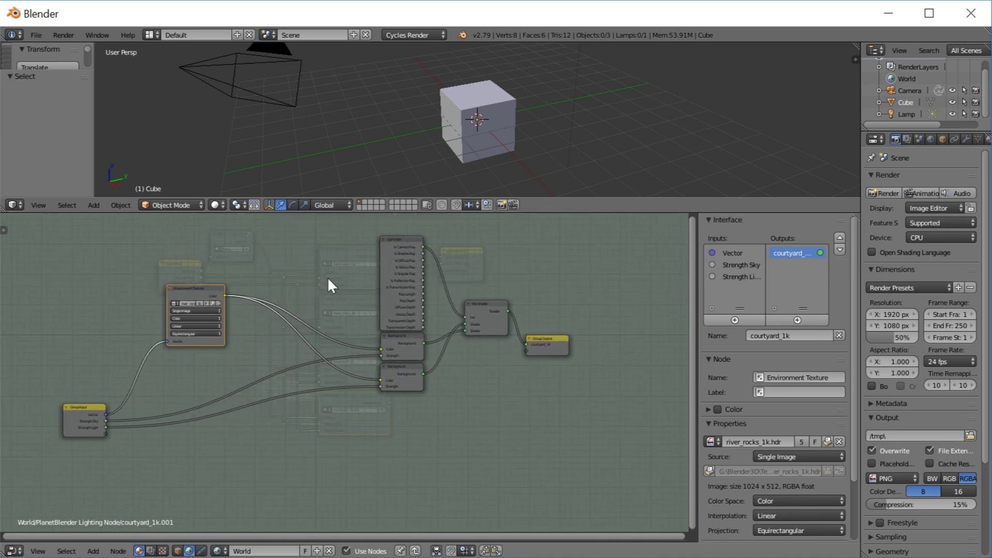
pyautogui.click(538, 345)
pyautogui.scroll(3, 584, 351)
pyautogui.moveTo(611, 343); pyautogui.dragTo(452, 332, button='middle')
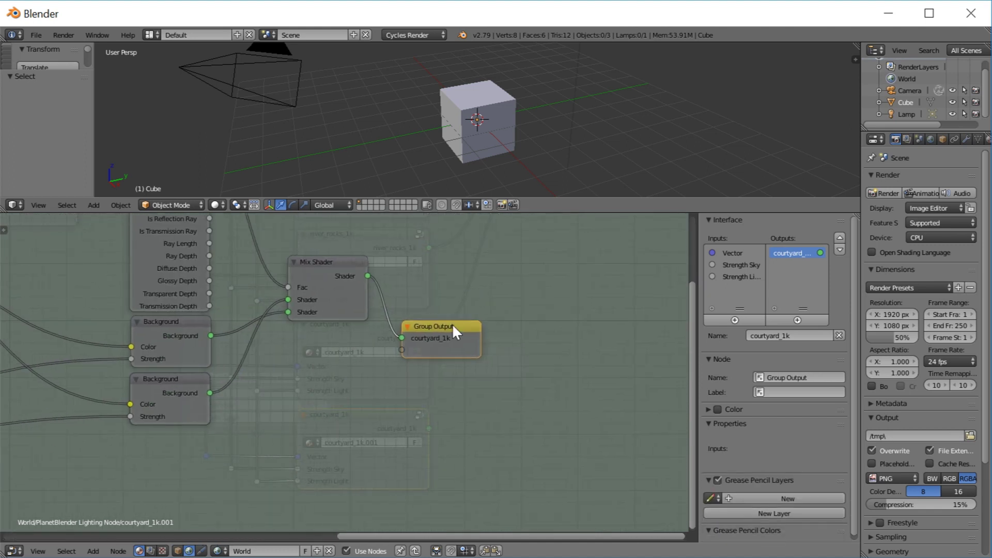
pyautogui.scroll(1, 452, 331)
pyautogui.moveTo(460, 316); pyautogui.dragTo(474, 303)
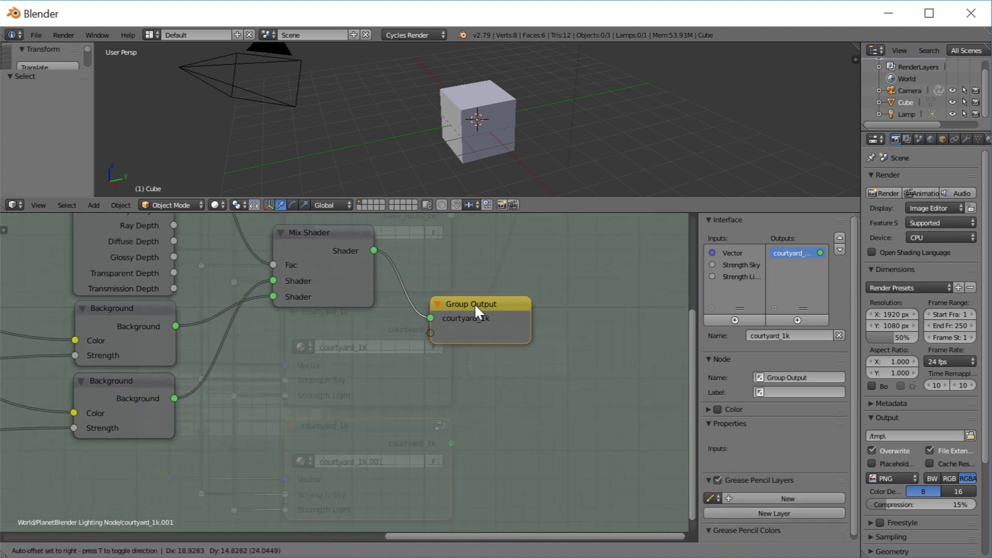
pyautogui.click(782, 336)
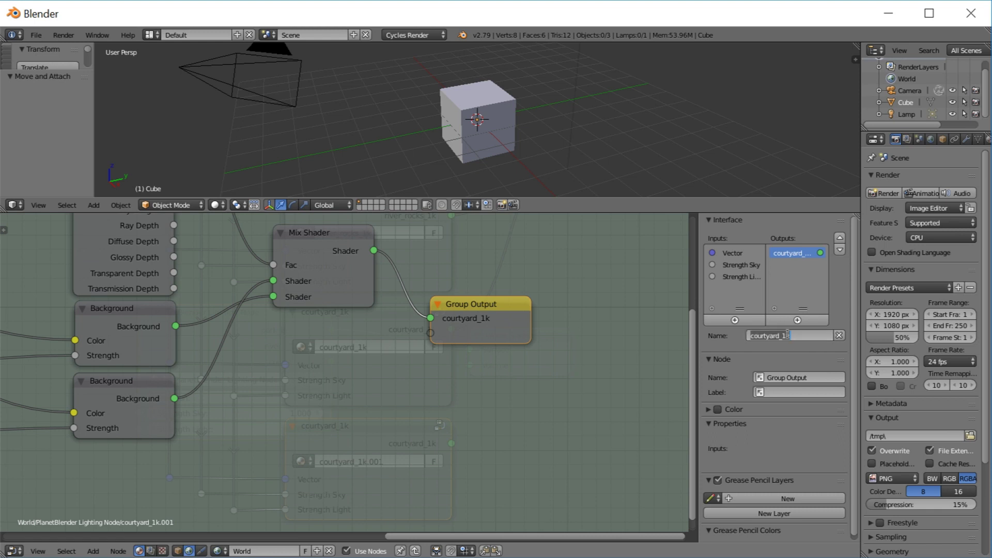
pyautogui.write('New Image')
pyautogui.press('Return')
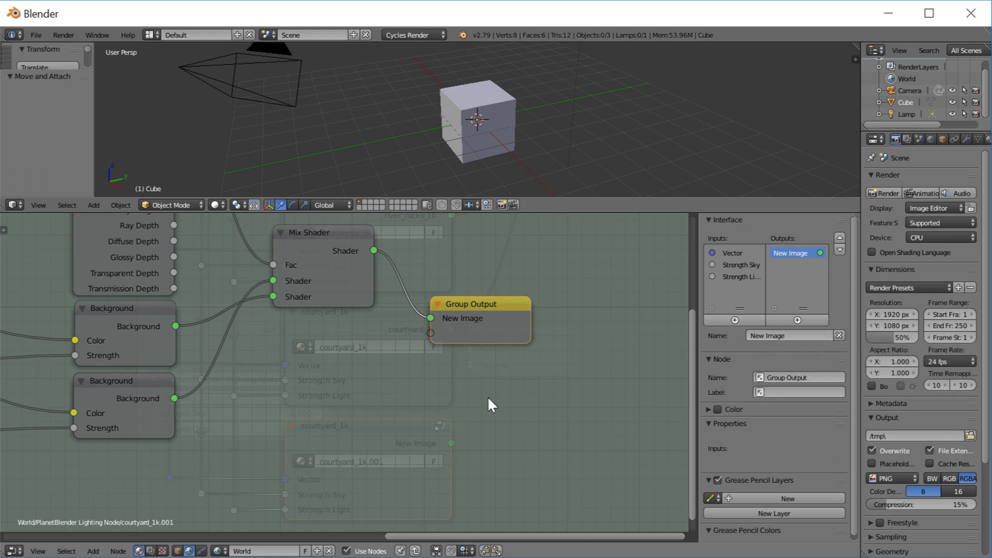
pyautogui.scroll(-1, 380, 371)
pyautogui.scroll(-5, 381, 370)
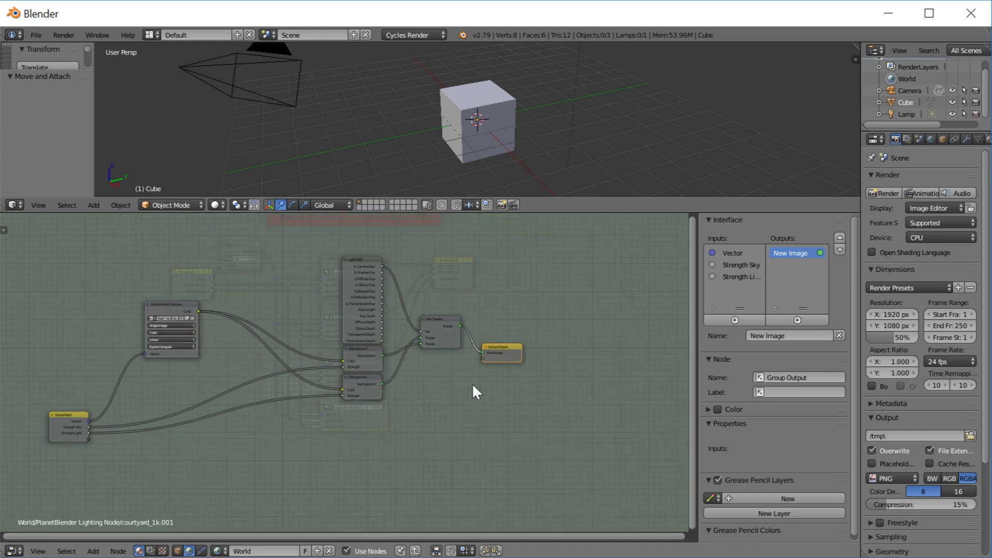
pyautogui.rightClick(72, 419)
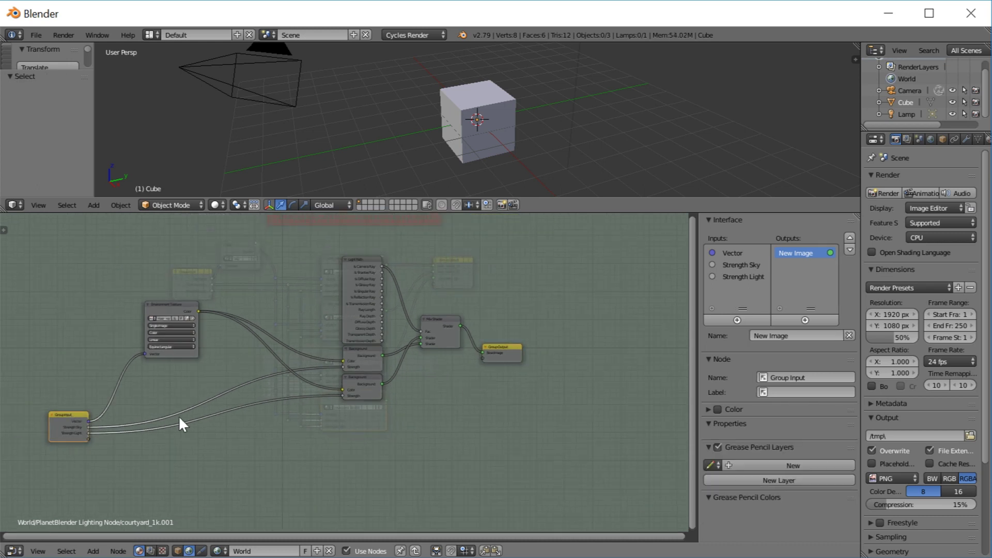
pyautogui.press('Tab')
# Rename the duplicated node's group data to New Image.002 and set its node name and label to New Image.
pyautogui.keyDown('ctrl'); pyautogui.moveTo(309, 415); pyautogui.dragTo(485, 382, button='middle'); pyautogui.keyUp('ctrl')
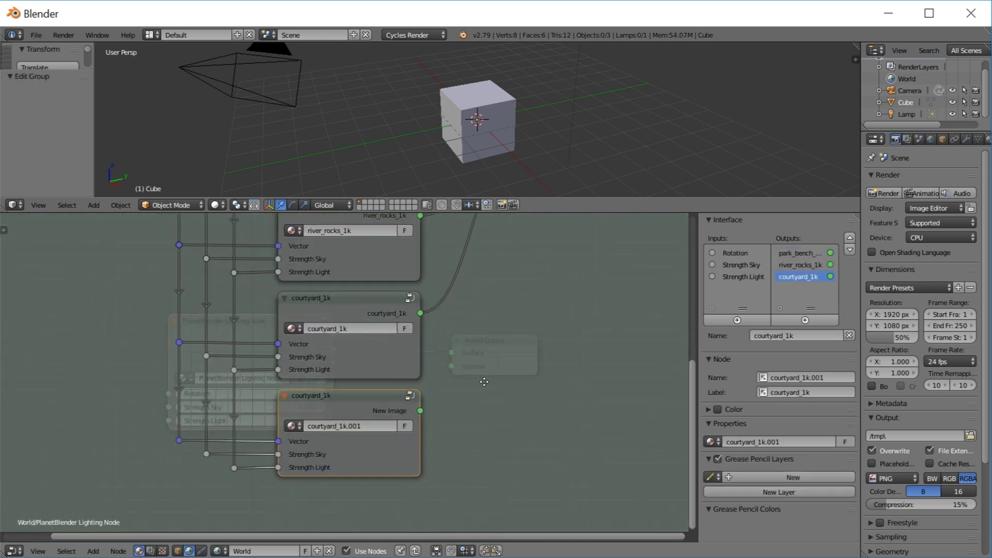
pyautogui.rightClick(331, 380)
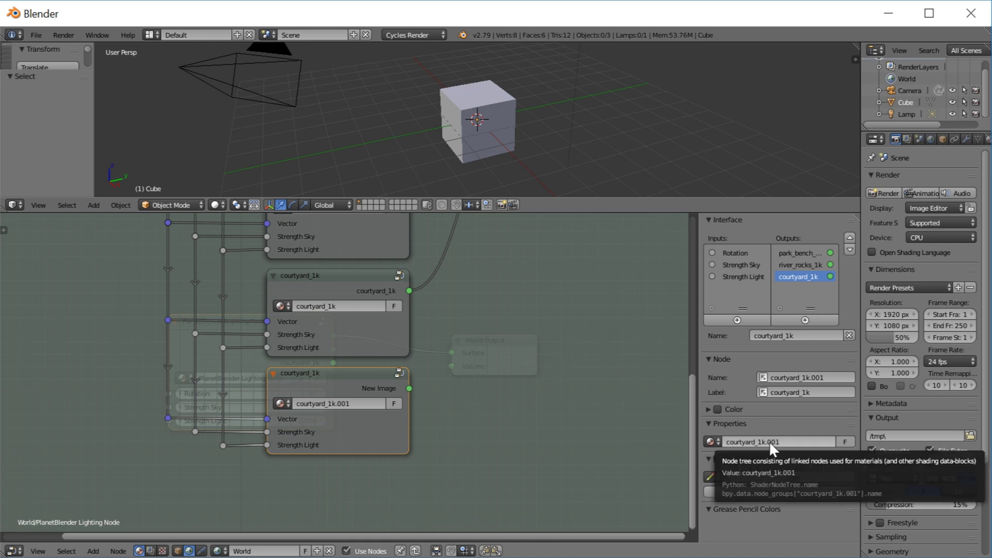
pyautogui.write('New Image.002')
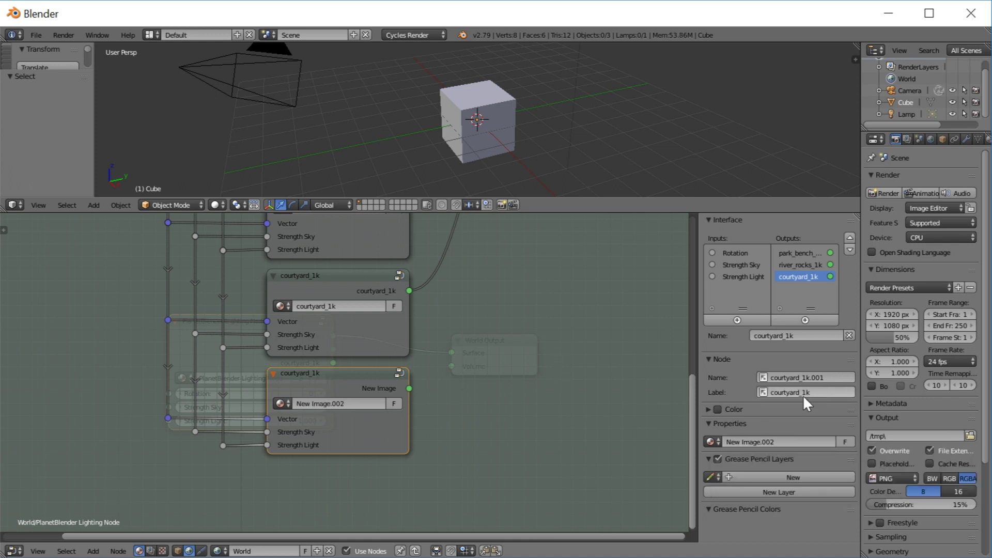
pyautogui.write('New Image')
pyautogui.write('New Image')
# Link the New Image node's output to the empty Group Output socket and select the added New Image output in the interface.
pyautogui.scroll(-3, 494, 375)
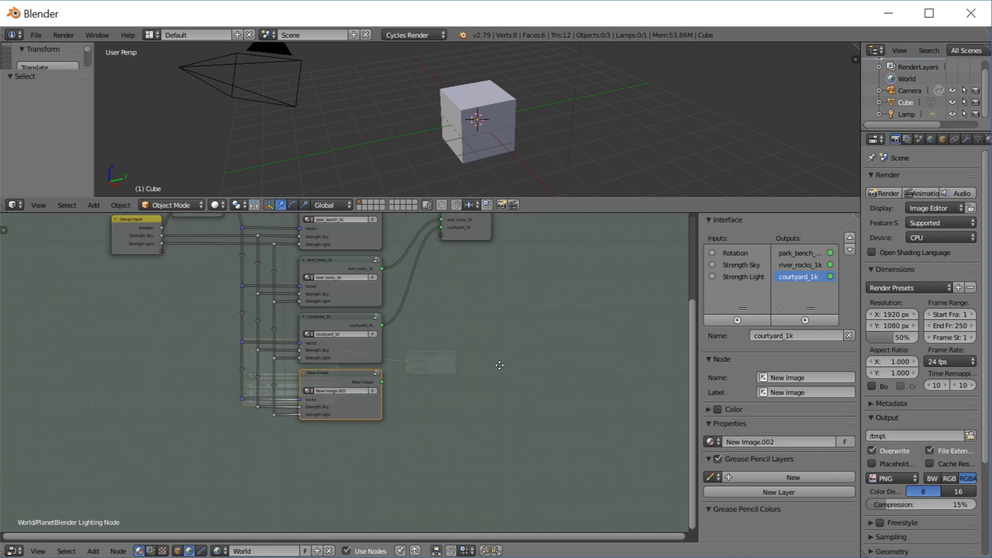
pyautogui.moveTo(494, 376); pyautogui.dragTo(457, 436, button='middle')
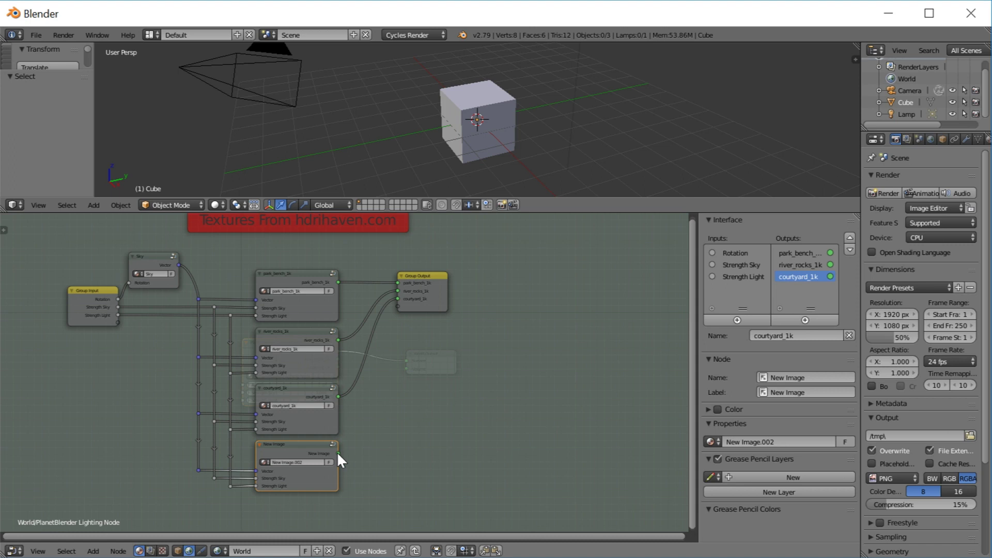
pyautogui.moveTo(338, 453); pyautogui.dragTo(398, 306)
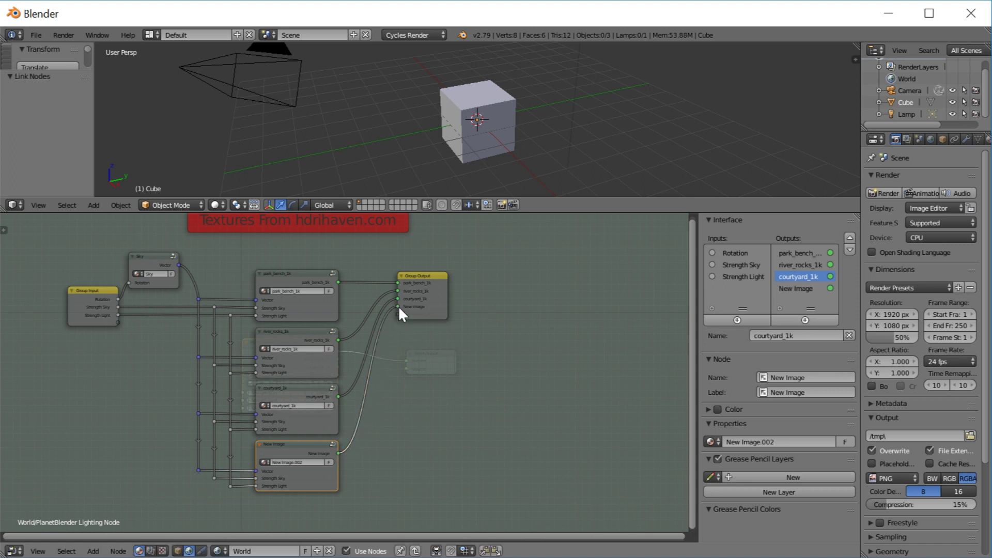
pyautogui.click(798, 288)
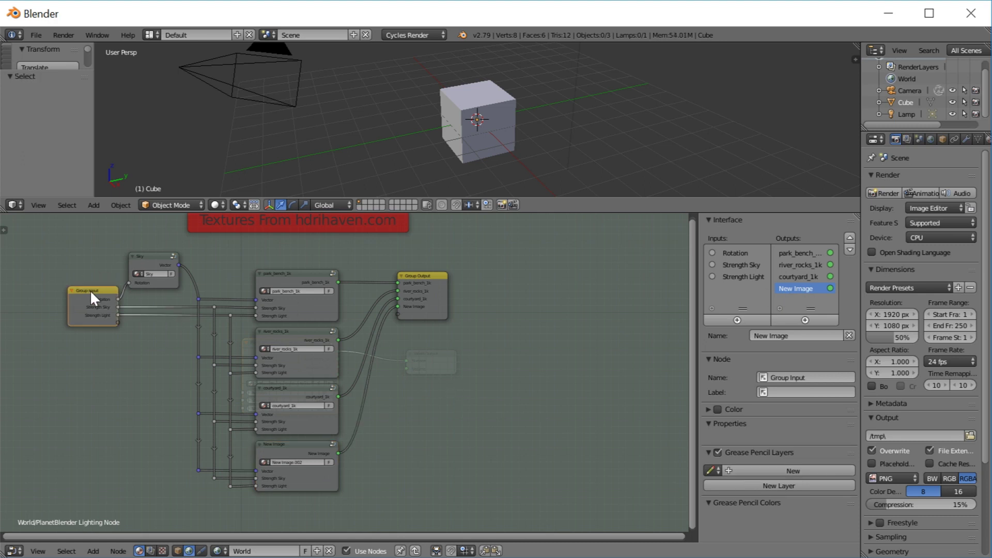
# Leave the lighting node group and link its New Image output to World Output's Surface.
pyautogui.press('Tab')
pyautogui.scroll(3, 339, 375)
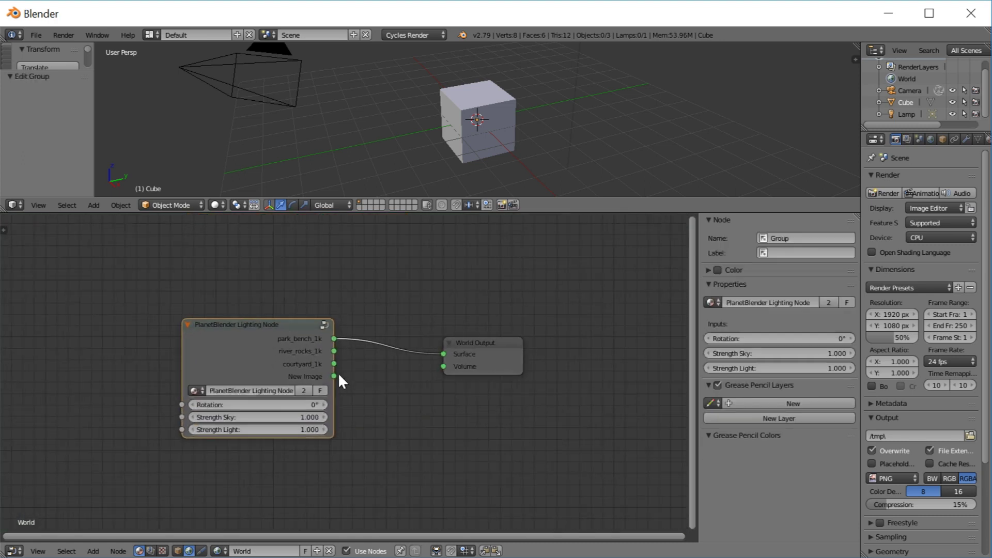
pyautogui.moveTo(334, 376); pyautogui.dragTo(443, 355)
# Bring up the file commands that include User Preferences and Save Startup File.
pyautogui.click(36, 34)
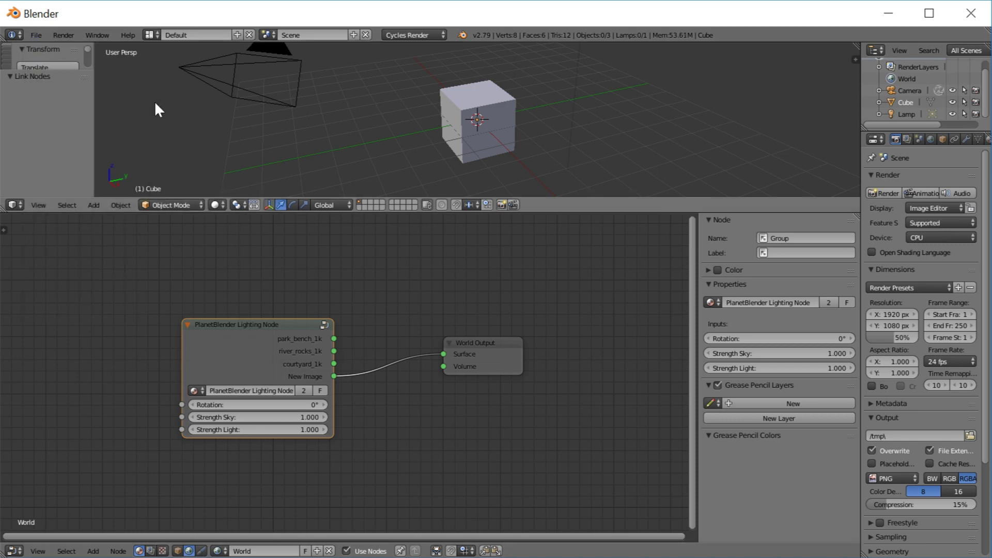
pyautogui.click(37, 35)
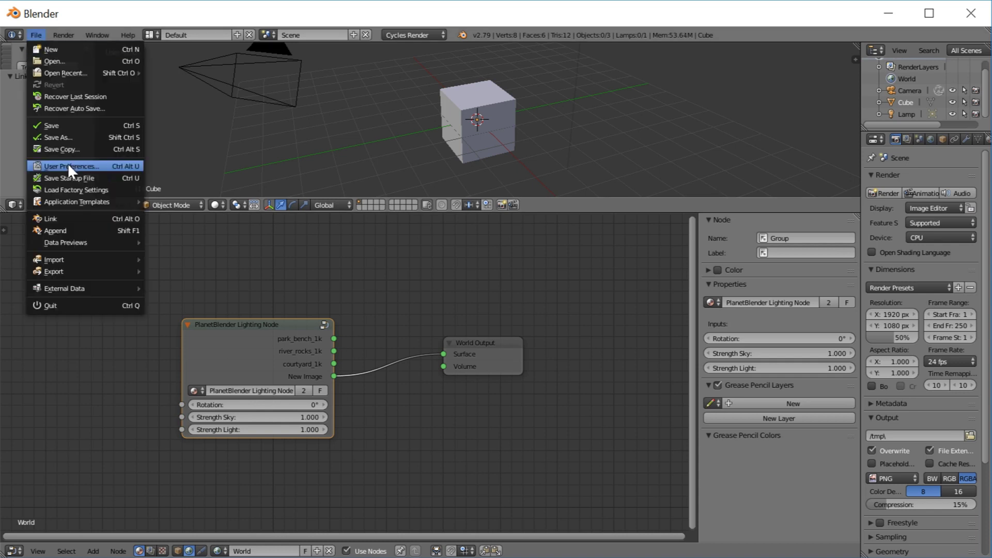